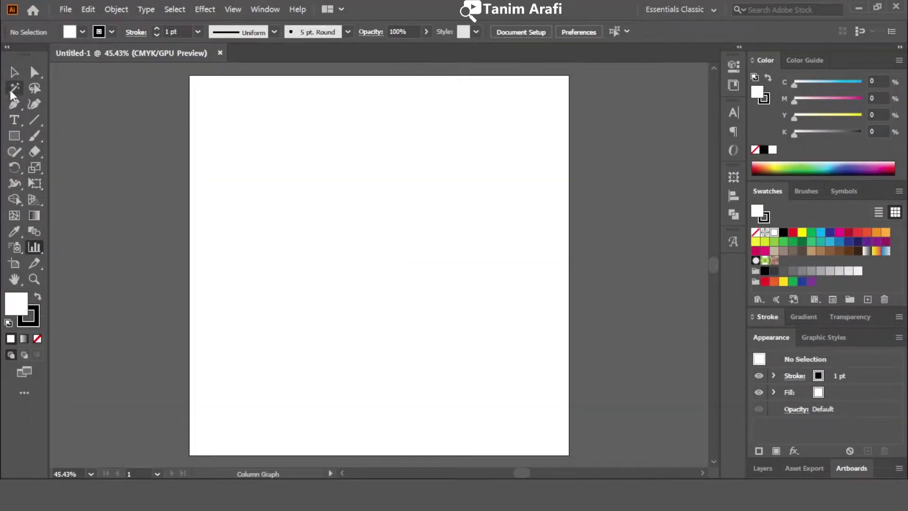
Step: Create a 120 pt text object and move it to the artboard centre
click(14, 72)
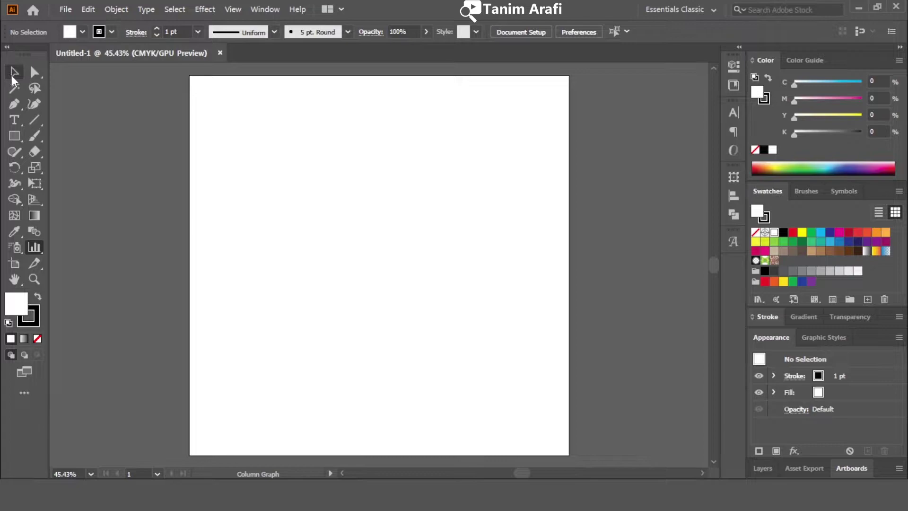
click(13, 122)
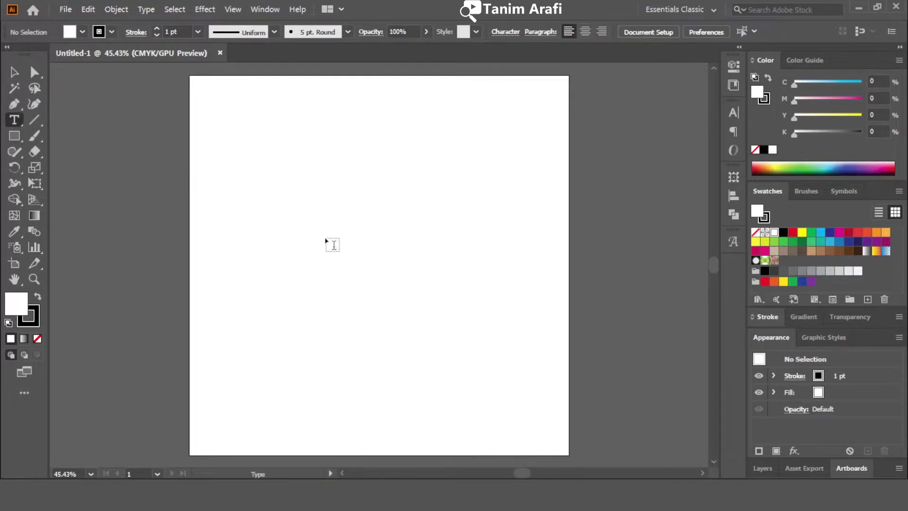
click(332, 243)
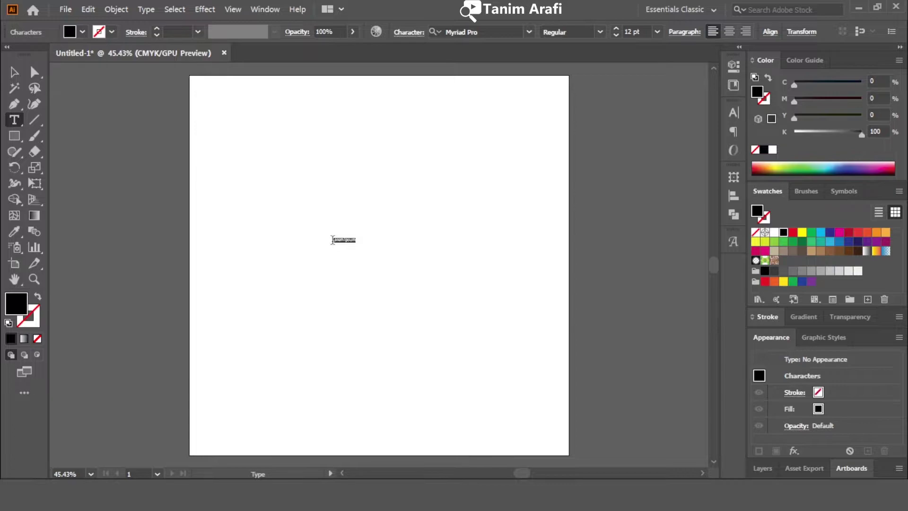
click(656, 31)
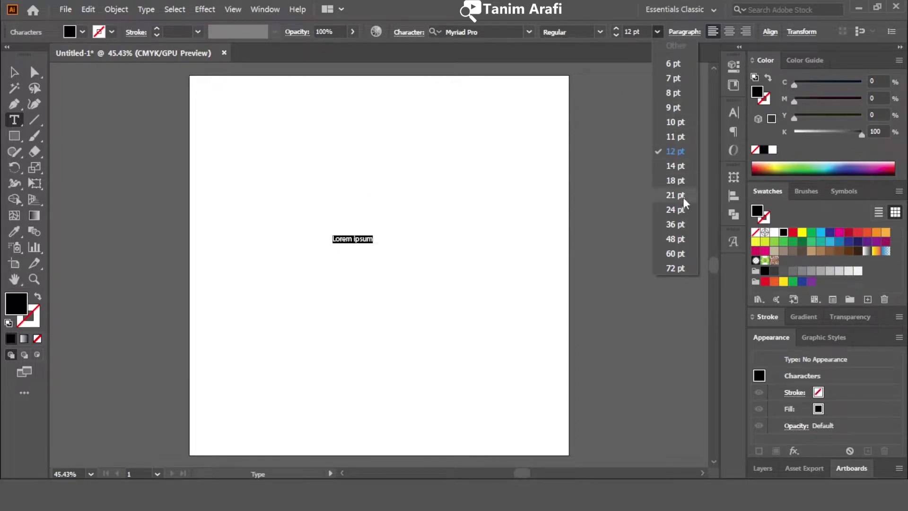
click(605, 33)
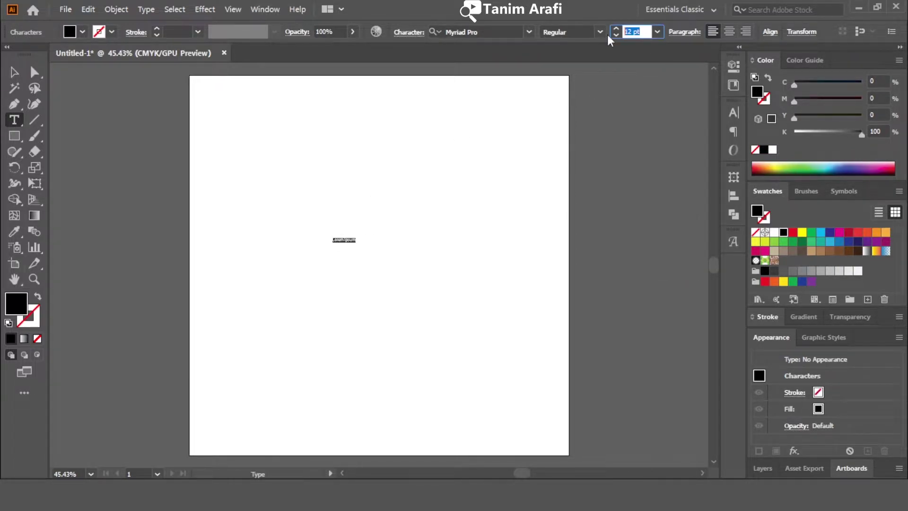
text(120)
key(Return)
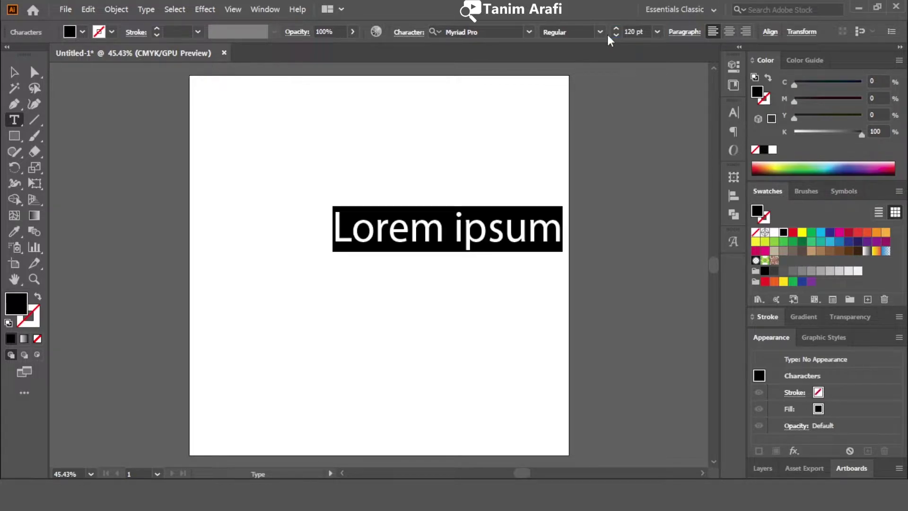
click(14, 72)
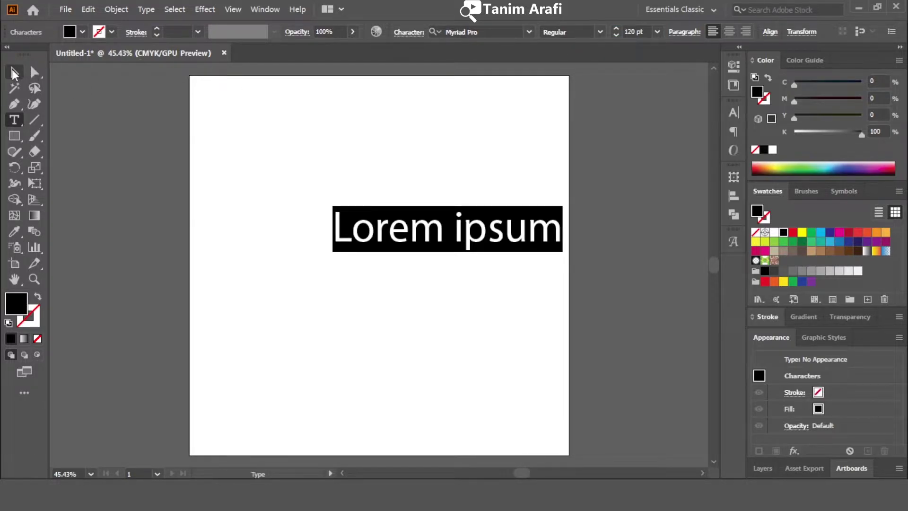
click(515, 179)
drag(453, 241, 397, 238)
Step: Replace the placeholder text with the word ISOMETRIC
double_click(392, 232)
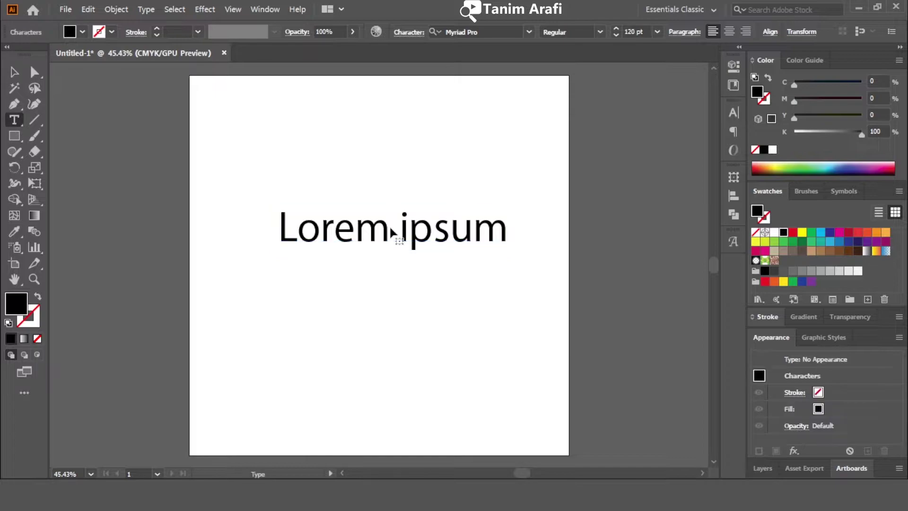
triple_click(417, 226)
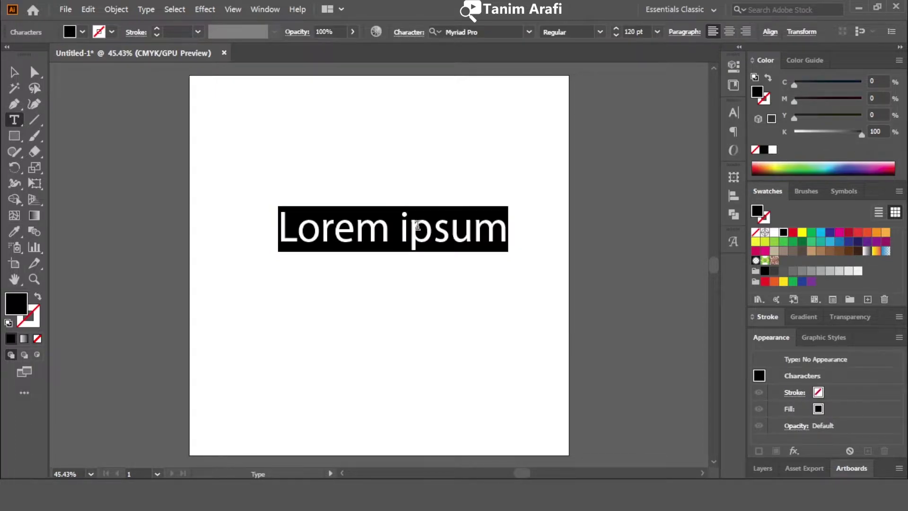
text(ISO)
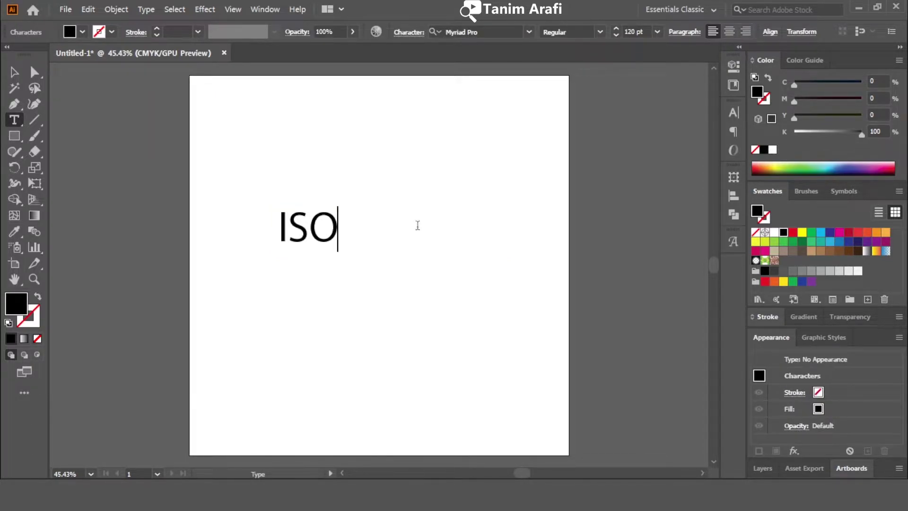
text(METRIC)
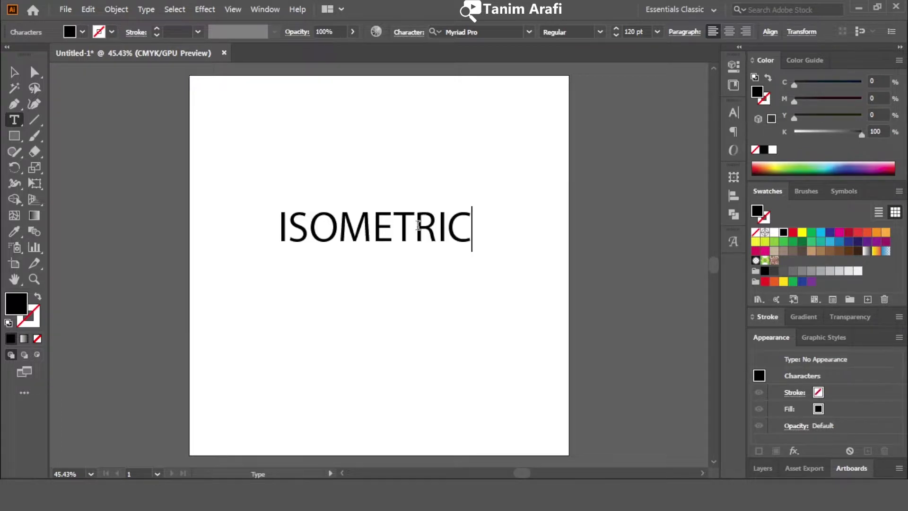
key(Escape)
Step: Set the text font to Provicali and reselect the ISOMETRIC text object
click(507, 29)
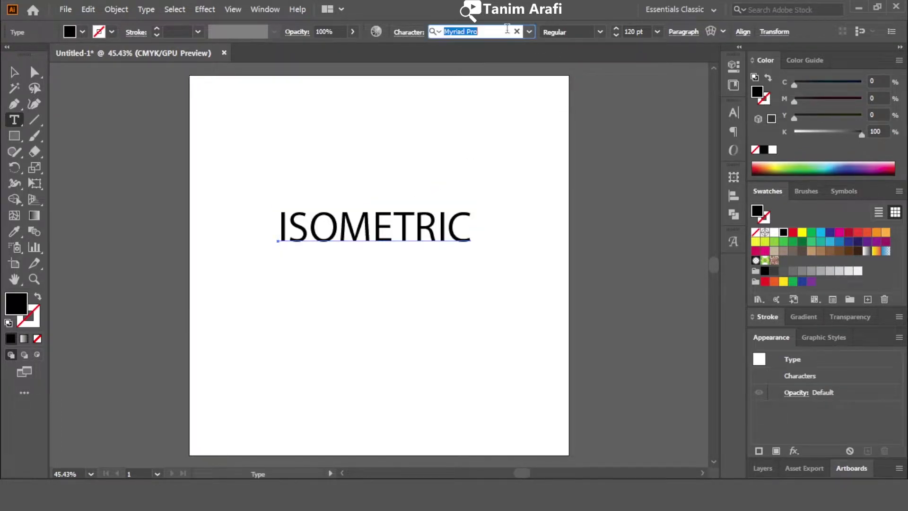
text(prov)
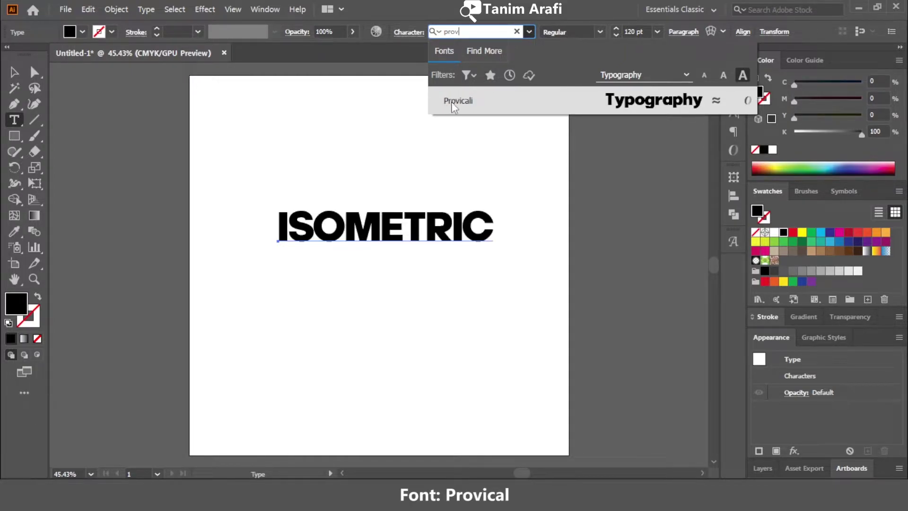
click(508, 100)
click(20, 73)
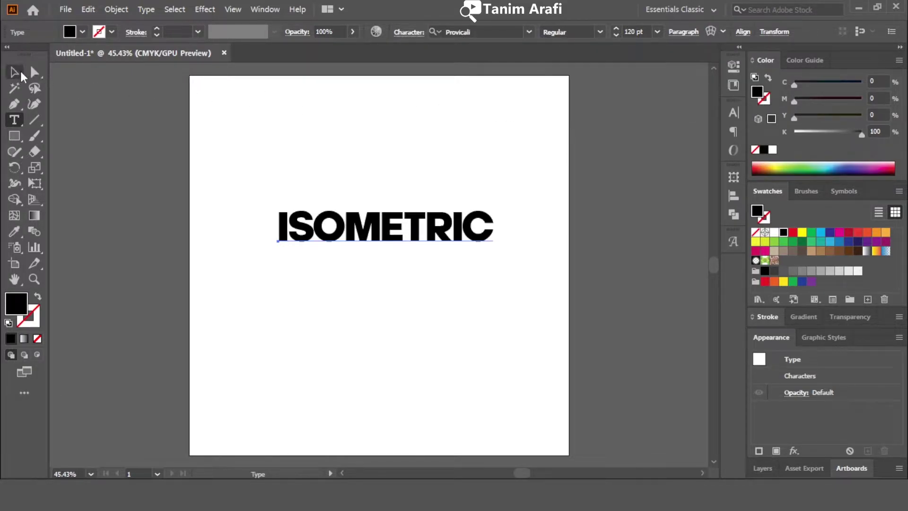
click(261, 144)
drag(247, 161, 507, 294)
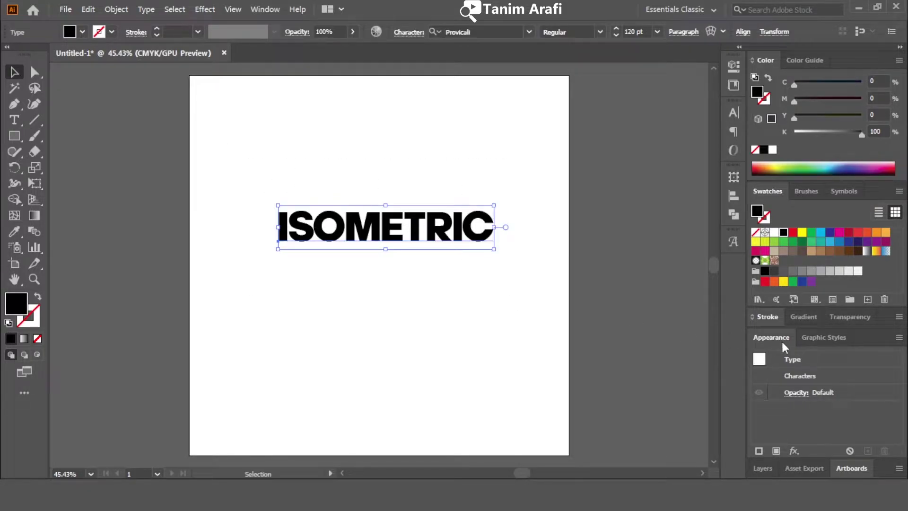
Step: In Appearance, set the Characters fill of ISOMETRIC to None
click(267, 9)
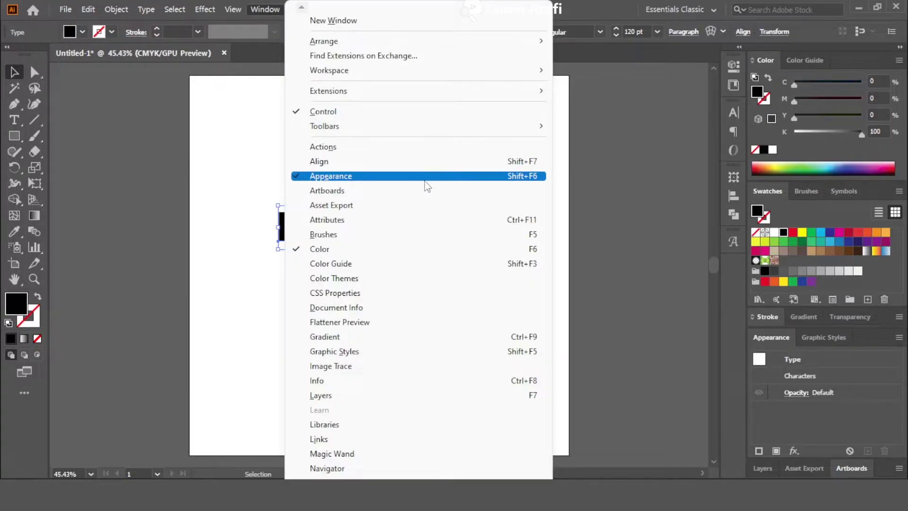
click(842, 407)
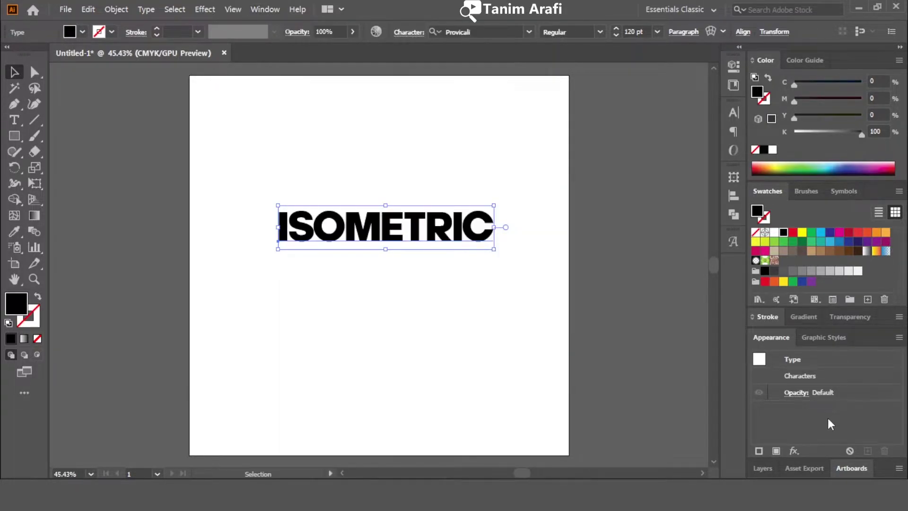
click(801, 378)
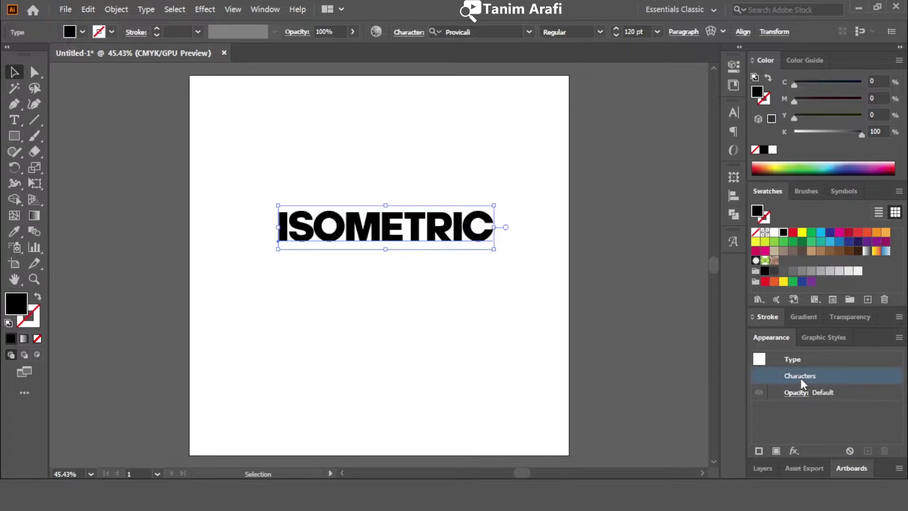
double_click(837, 375)
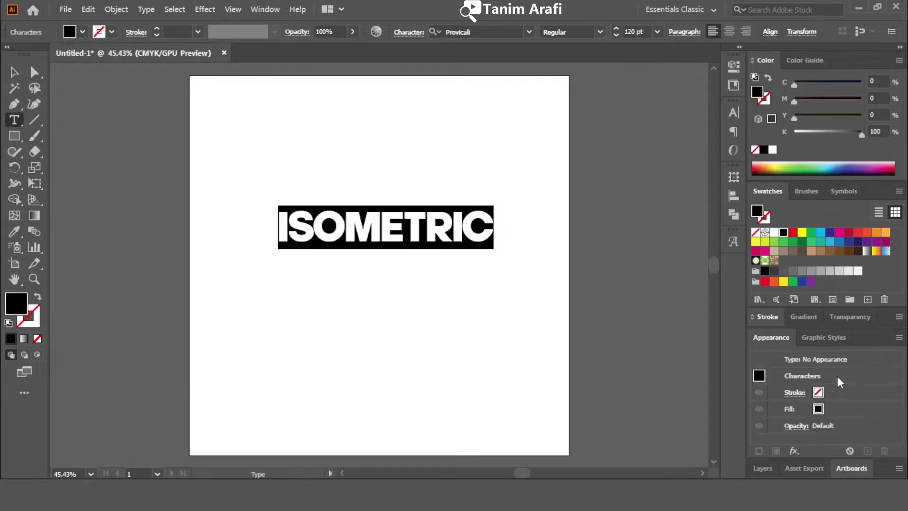
click(818, 409)
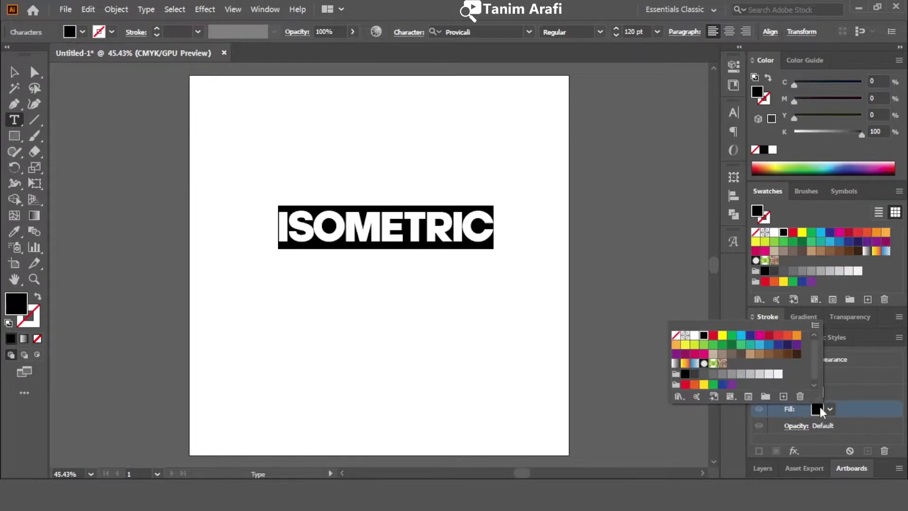
click(676, 336)
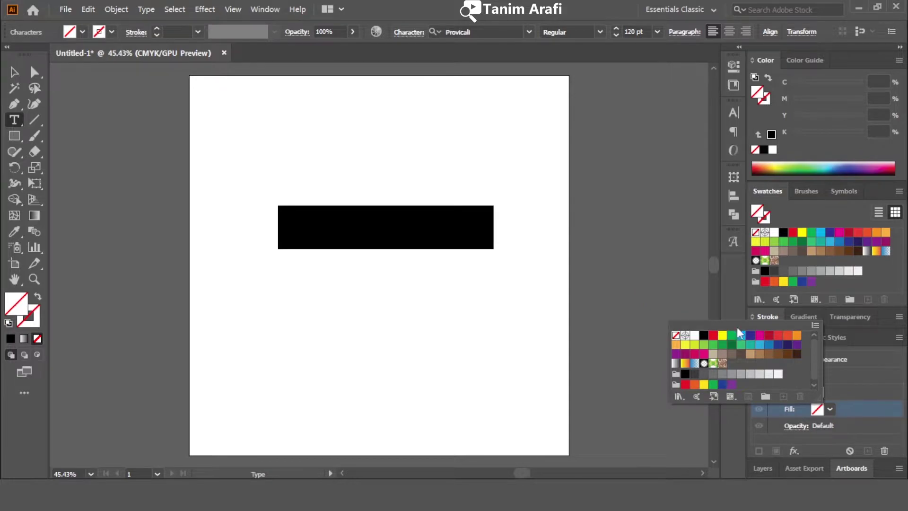
click(872, 379)
key(Escape)
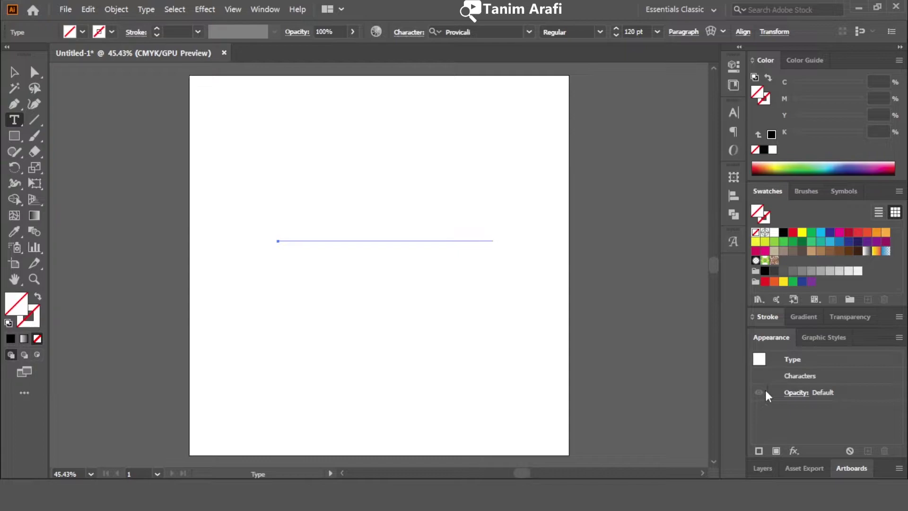
Step: Add a new object-level fill using the C=0 M=0 Y=0 K=50 grey swatch
click(775, 449)
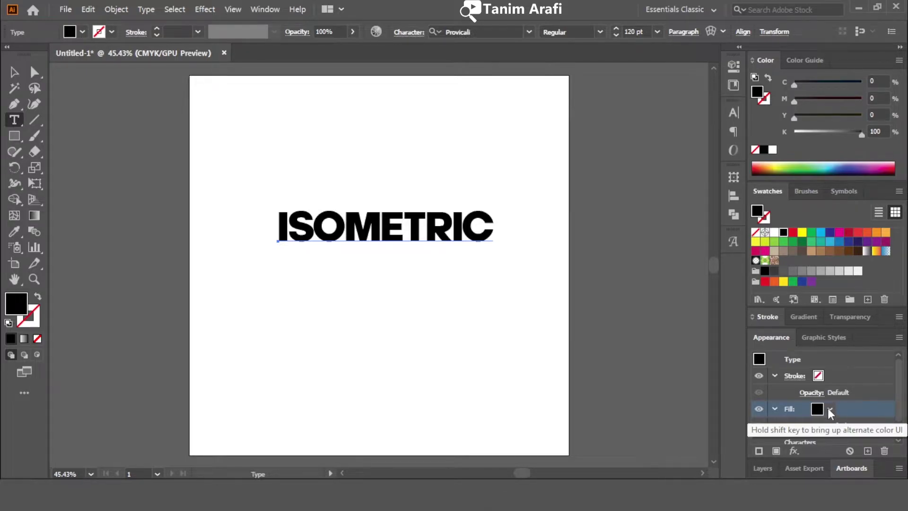
click(829, 410)
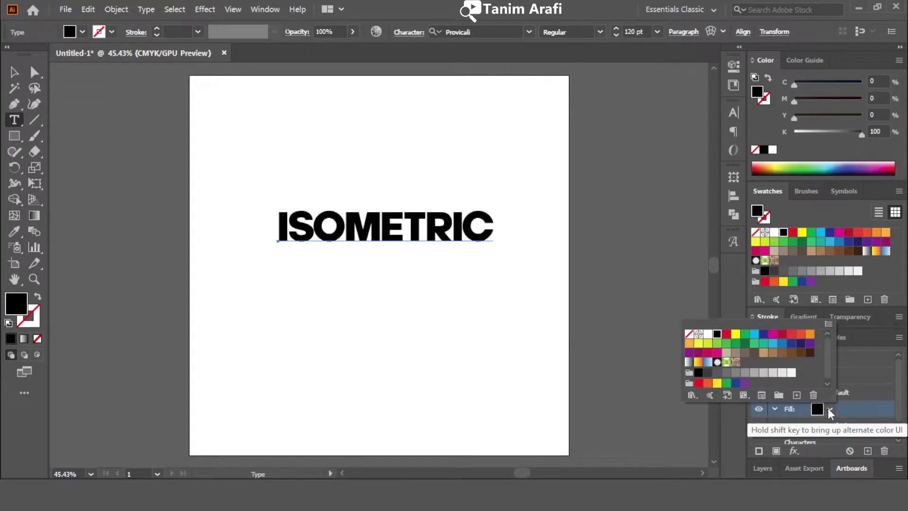
click(741, 374)
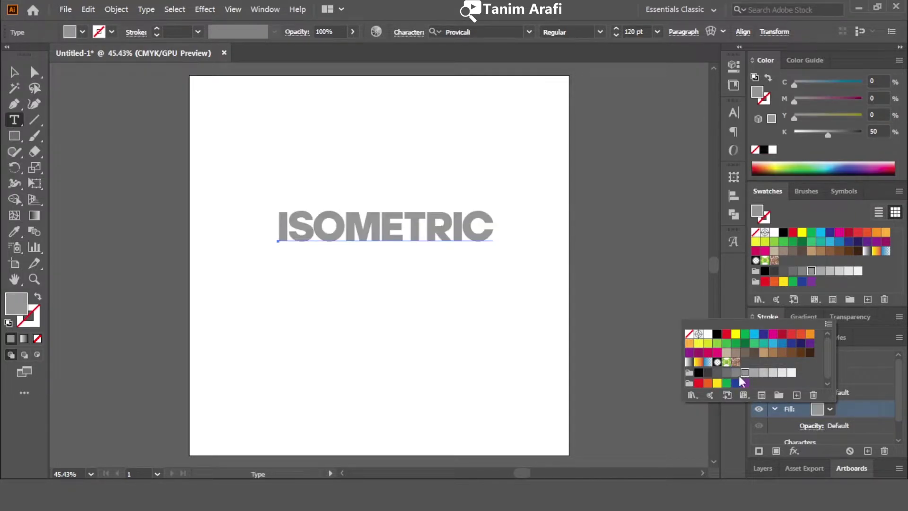
click(592, 259)
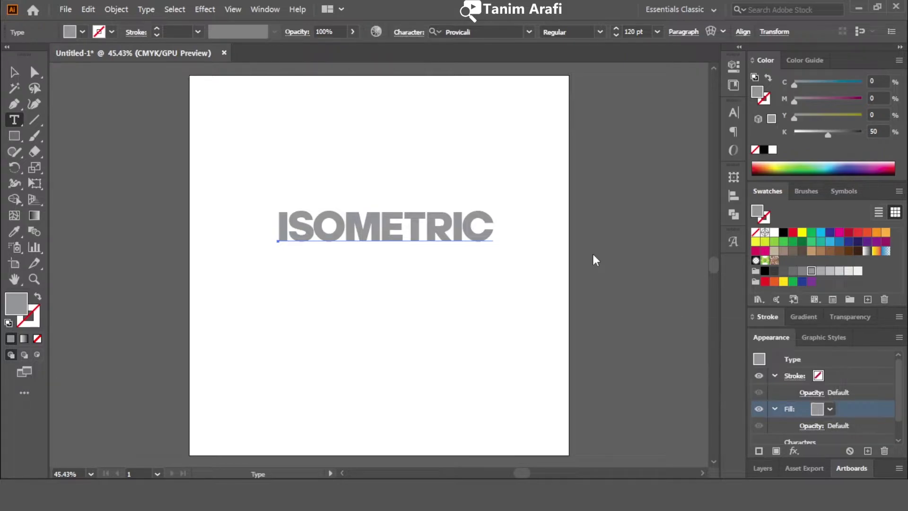
Step: Apply a 3D Rotate effect with the Isometric Left preset (-45°, 35°, -30°) to ISOMETRIC
click(792, 451)
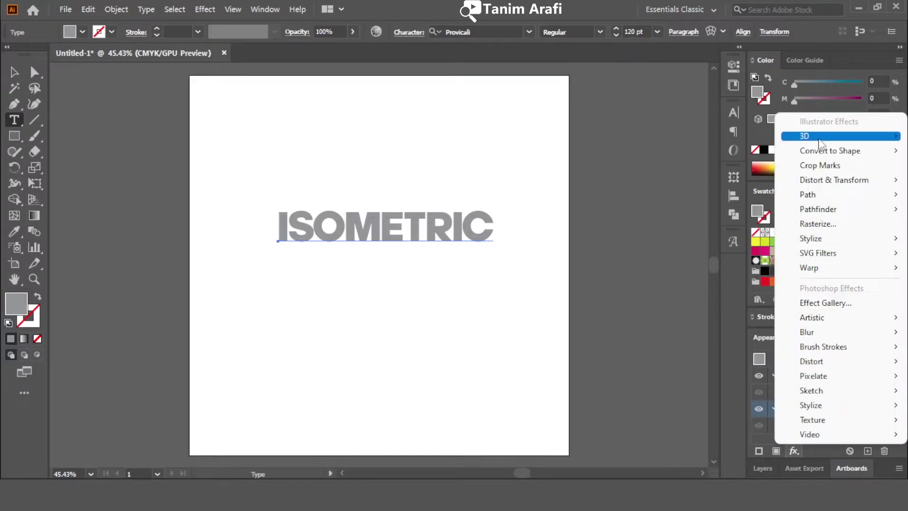
mouse_move(804, 136)
click(685, 166)
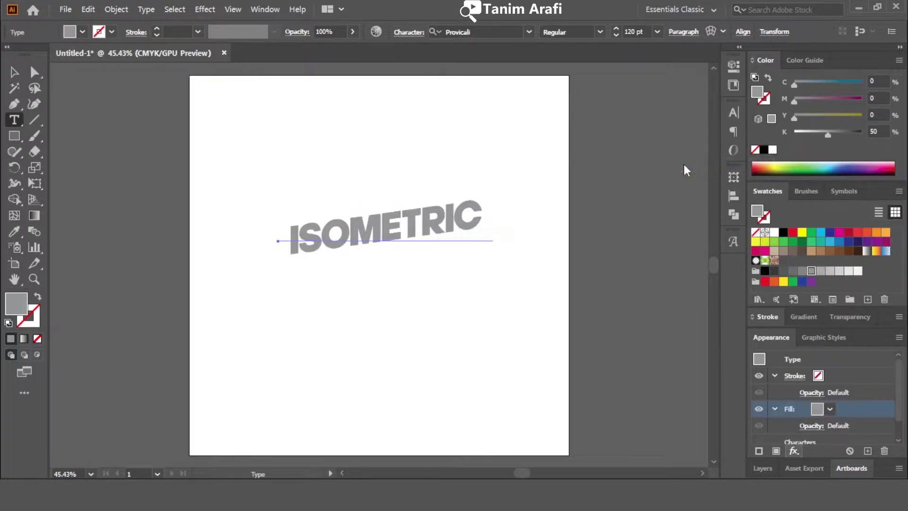
click(524, 35)
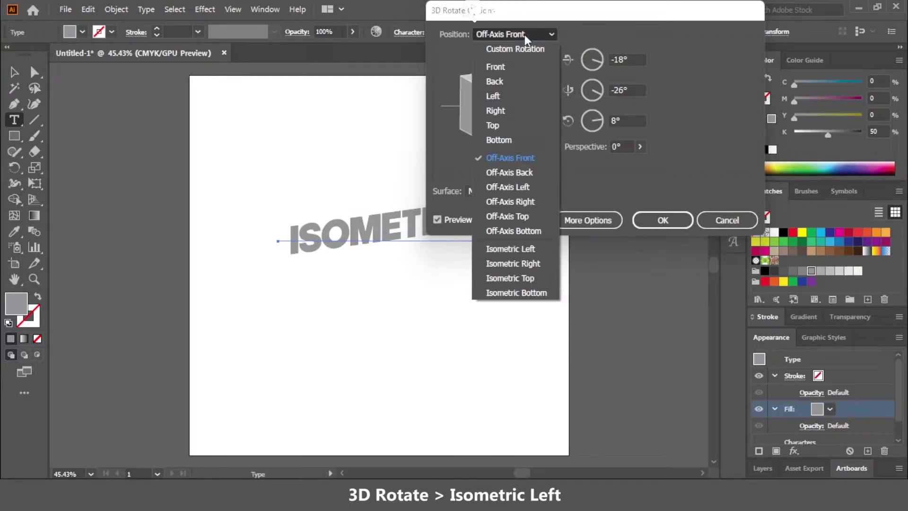
click(522, 250)
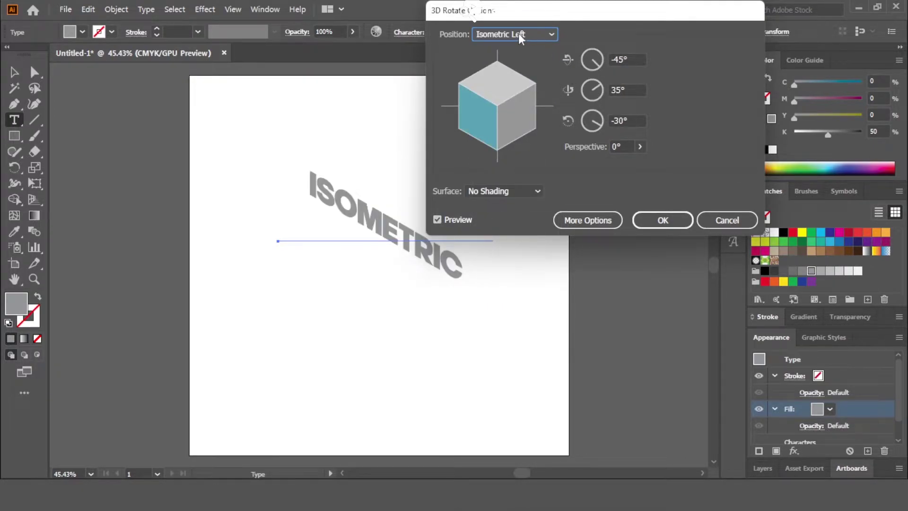
click(651, 224)
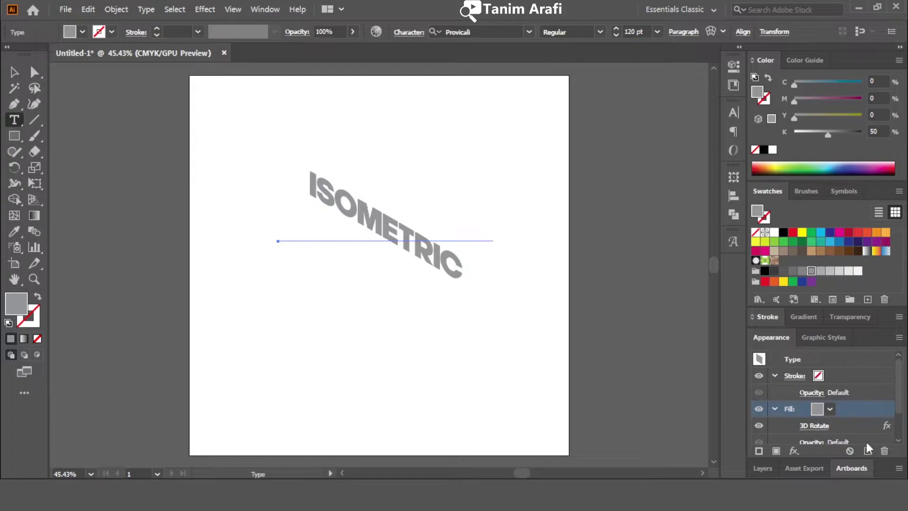
Step: Add a second fill to ISOMETRIC and colour it 100% black
scroll(861, 417, down, 1)
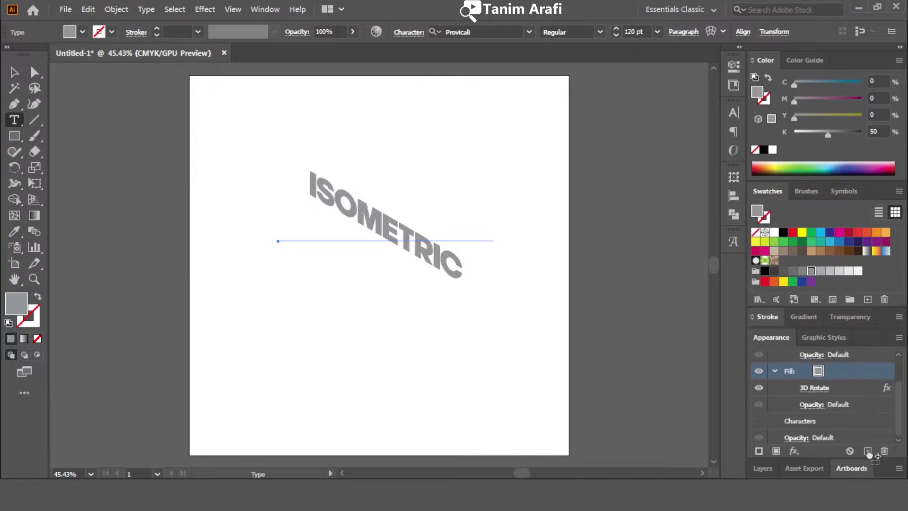
click(867, 450)
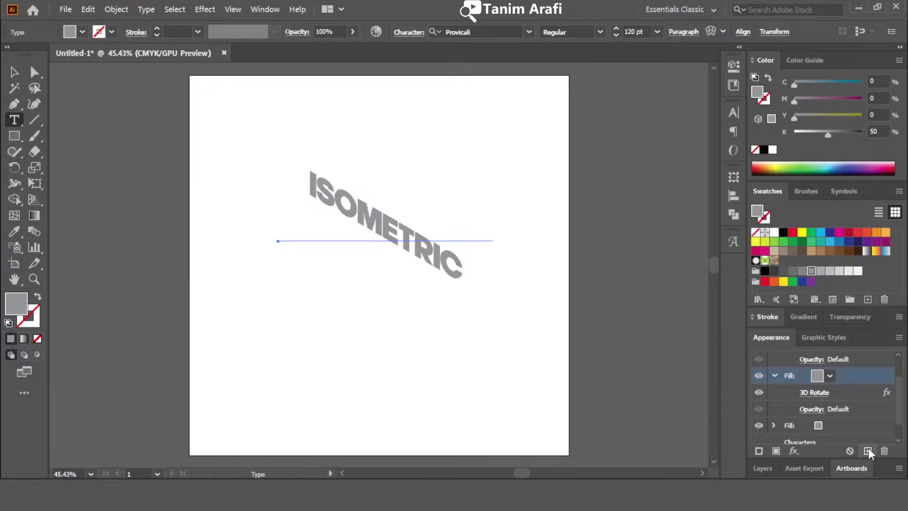
scroll(808, 400, down, 1)
click(824, 404)
click(827, 404)
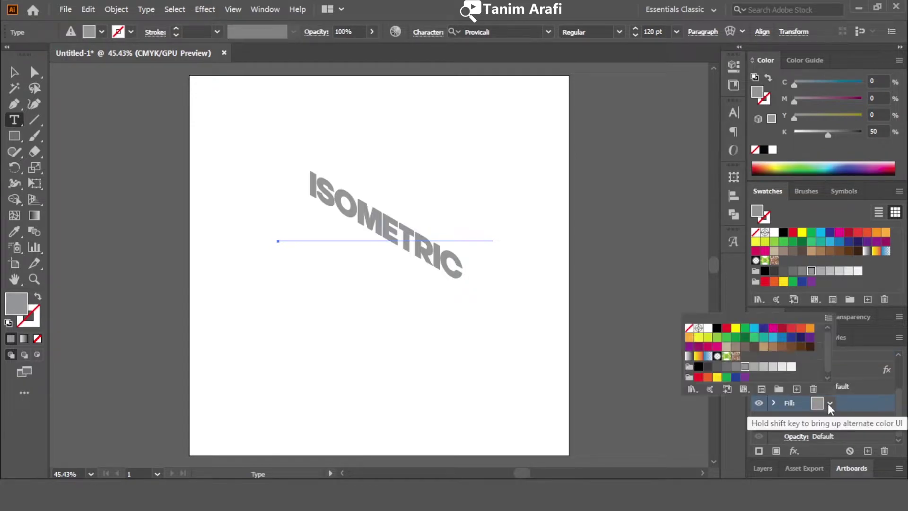
click(698, 367)
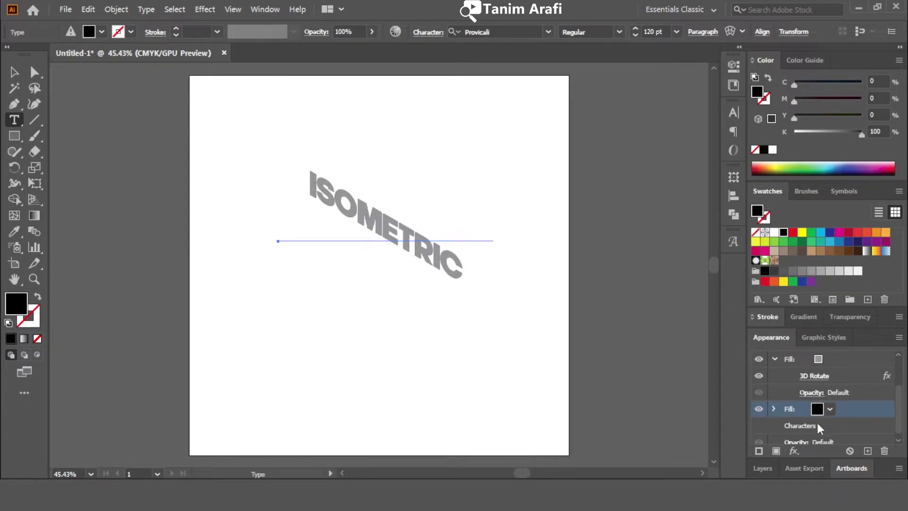
Step: Change the black fill's 3D Rotate to the Isometric Top preset (45°, 35°, -30°)
scroll(804, 423, down, 1)
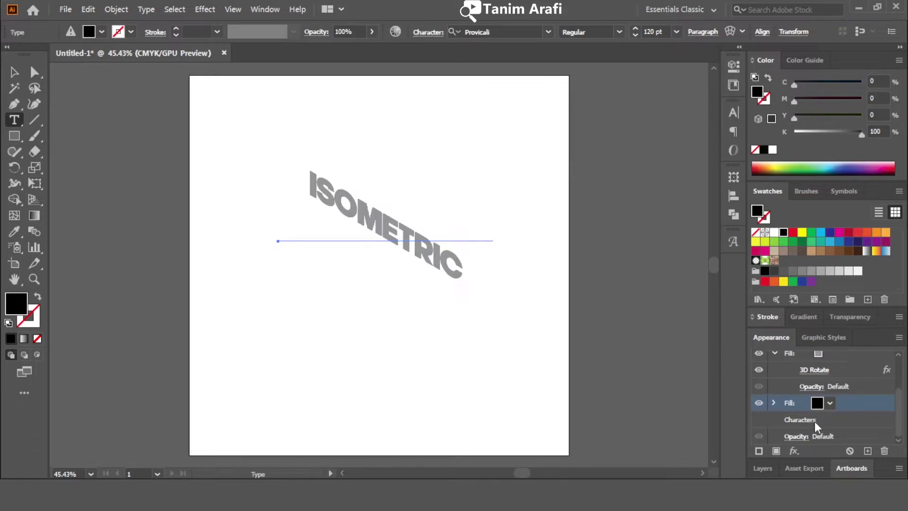
click(774, 402)
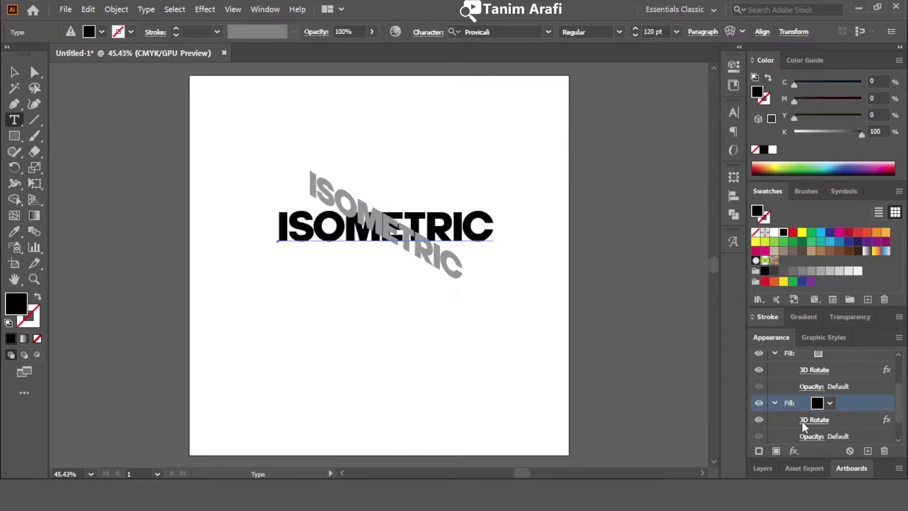
click(819, 420)
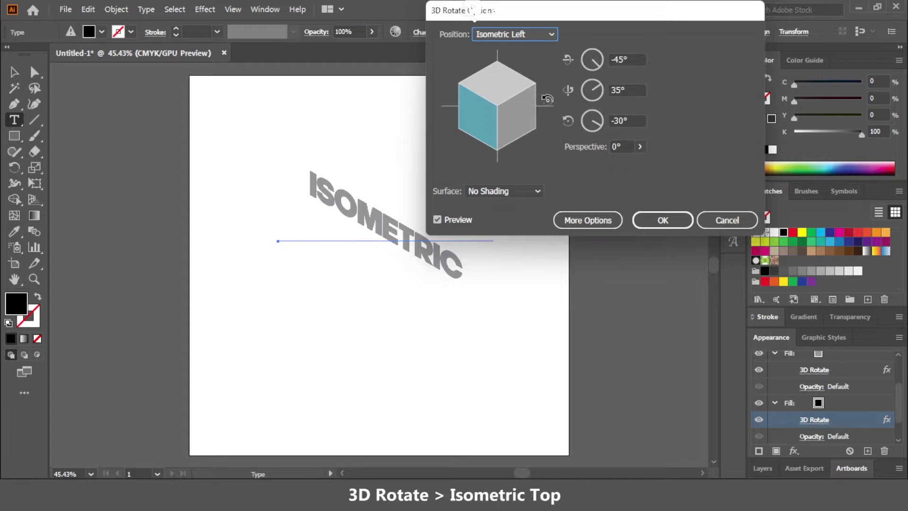
click(528, 32)
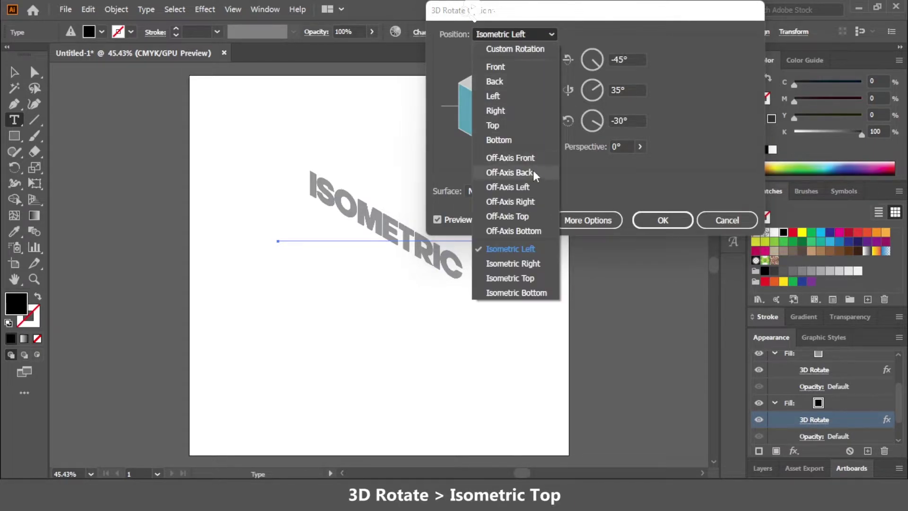
click(529, 279)
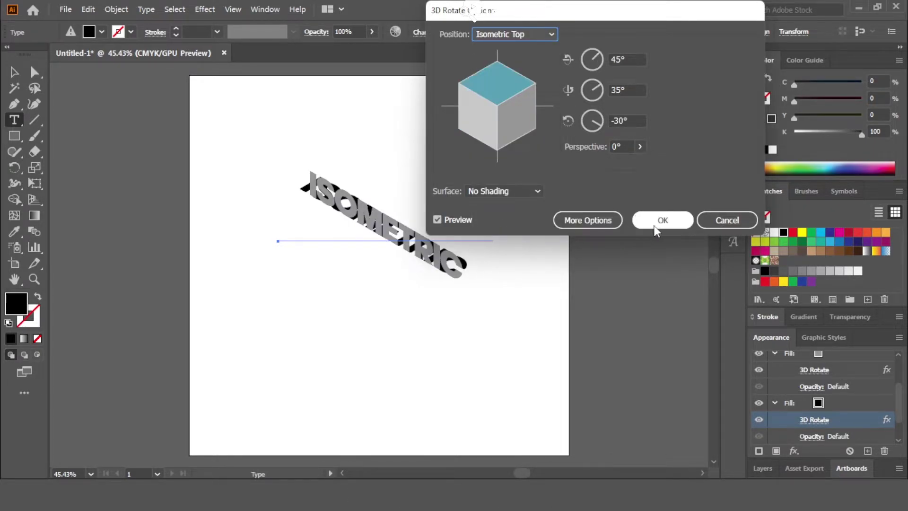
click(657, 220)
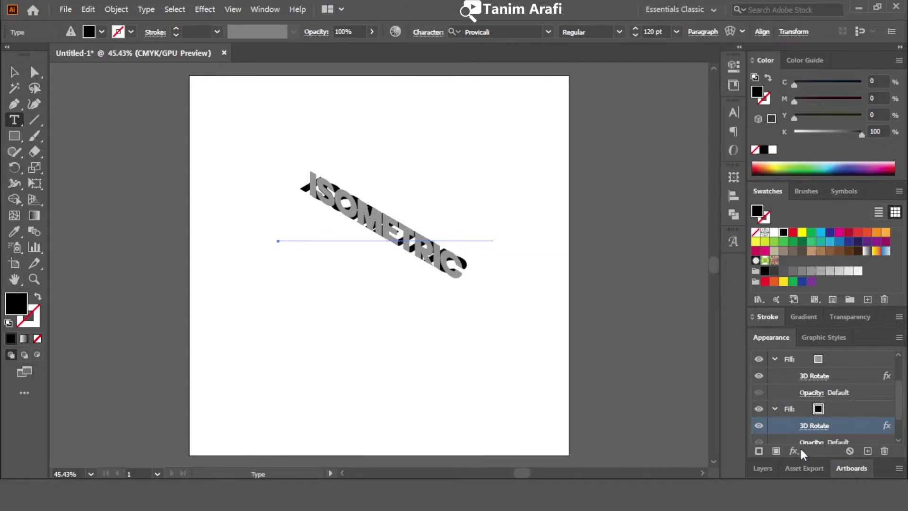
click(792, 451)
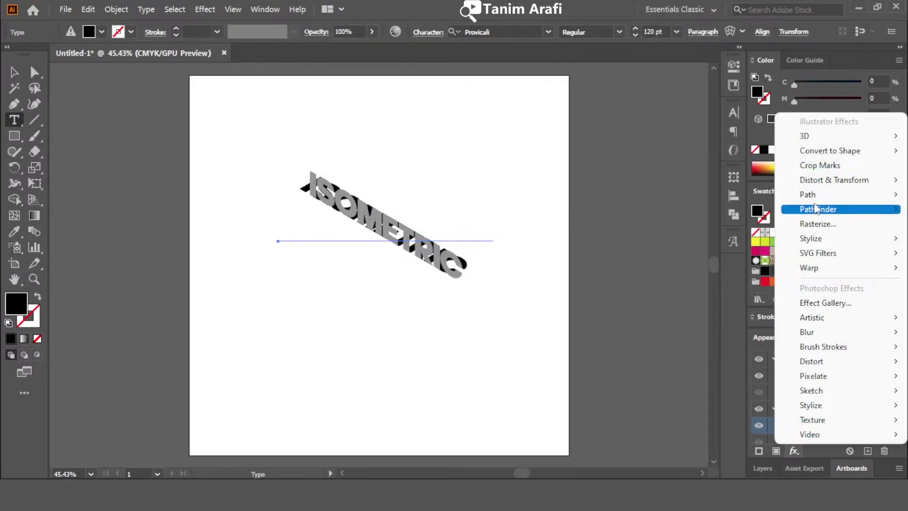
Step: Add a Transform effect to the black fill and start adjusting its move offsets
mouse_move(814, 187)
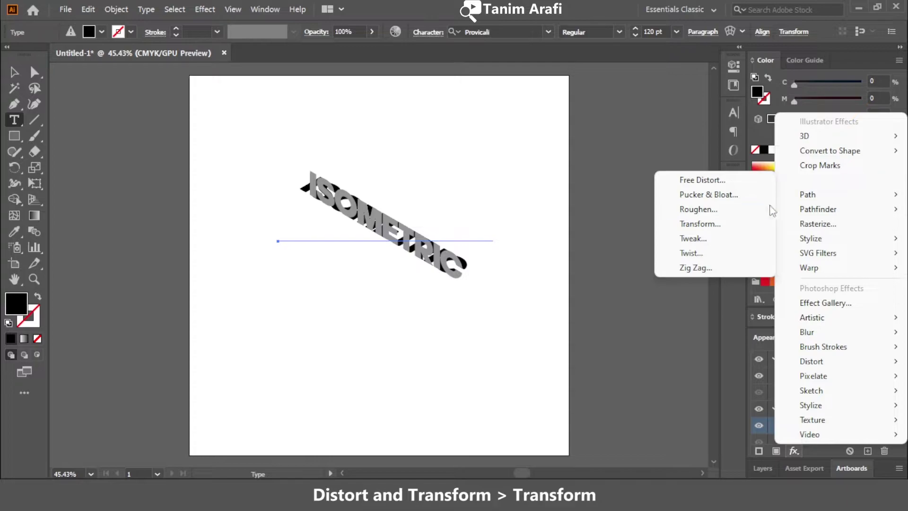
click(714, 228)
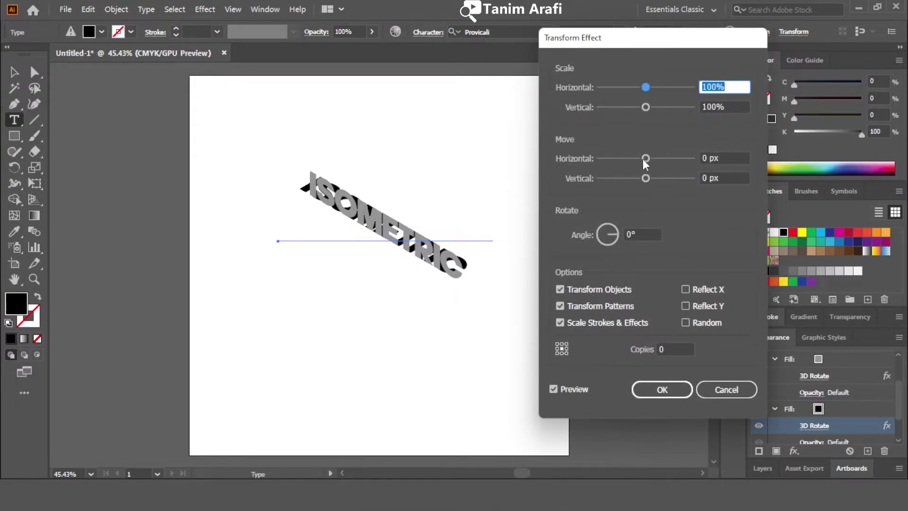
drag(643, 159, 666, 159)
click(728, 177)
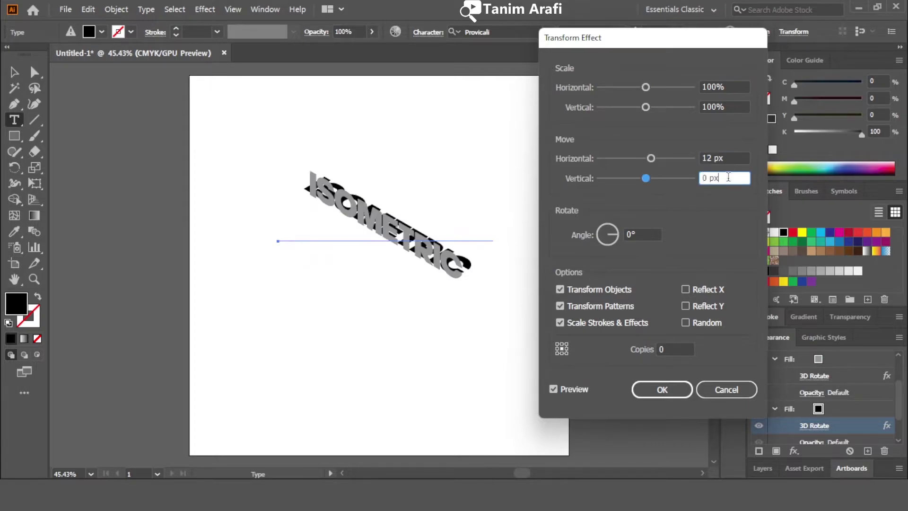
key(Up)
key(Up)
key(Up)
key(Up)
key(Up)
key(Up)
key(Up)
key(Up)
key(Up)
key(Up)
key(Up)
key(Up)
key(Up)
key(Up)
key(Up)
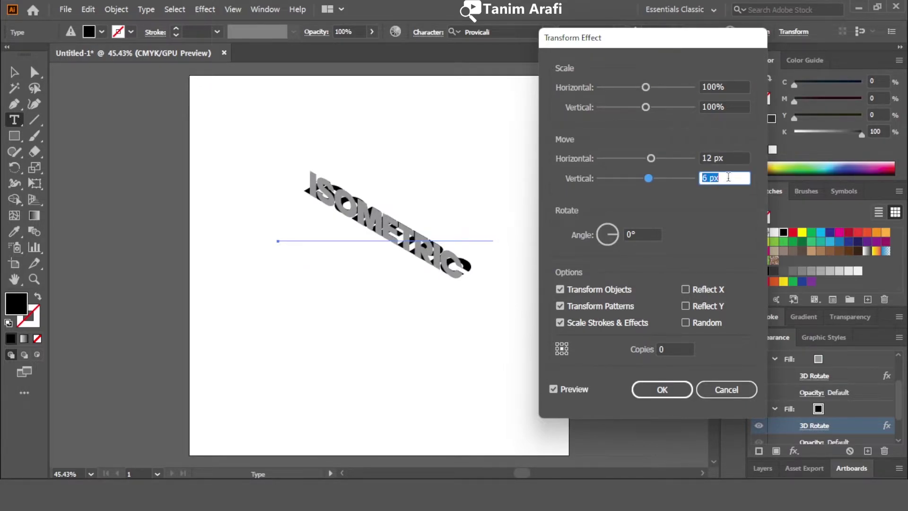
key(Up)
key(Up)
key(Up)
key(Up)
key(Up)
key(Up)
key(Up)
key(Up)
key(Up)
key(Up)
key(Up)
key(Up)
key(Up)
key(Up)
key(Up)
key(Up)
key(Up)
key(Up)
key(Up)
key(Up)
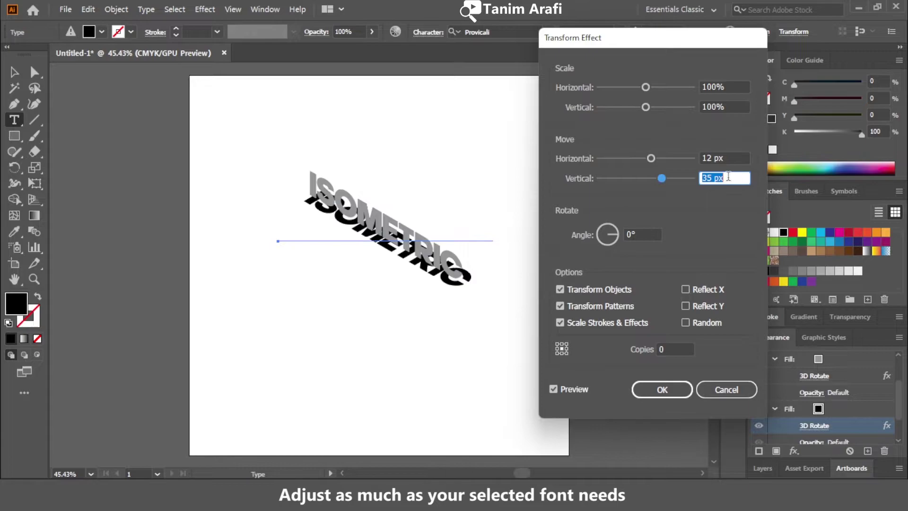
key(Up)
key(Up)
key(Up)
key(Up)
key(Up)
key(Up)
key(Up)
key(Up)
key(Up)
key(Up)
key(Up)
key(Up)
key(Up)
key(Up)
key(Up)
key(Up)
key(Up)
key(Up)
key(Up)
key(Up)
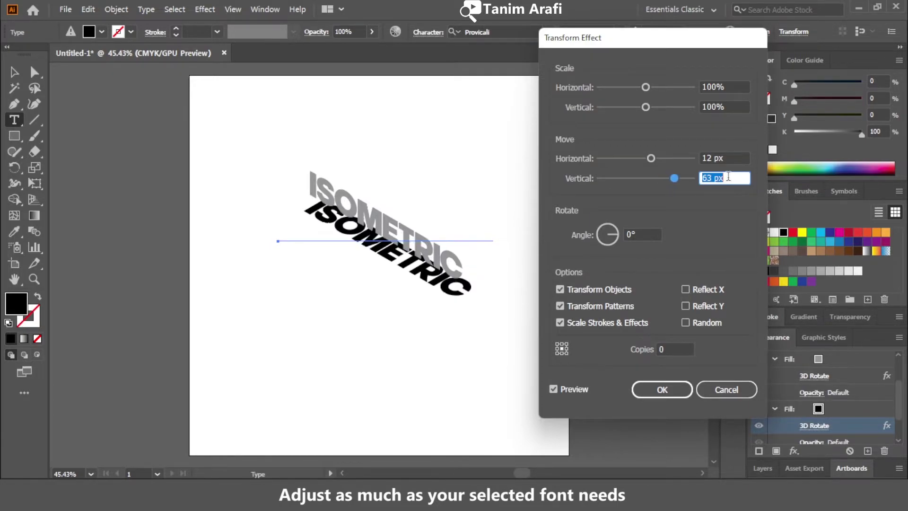
key(Up)
key(Up)
key(Up)
key(Up)
key(Up)
key(Up)
key(Up)
key(Up)
key(Up)
key(Up)
key(Up)
key(Up)
key(Up)
key(Up)
key(Up)
key(Up)
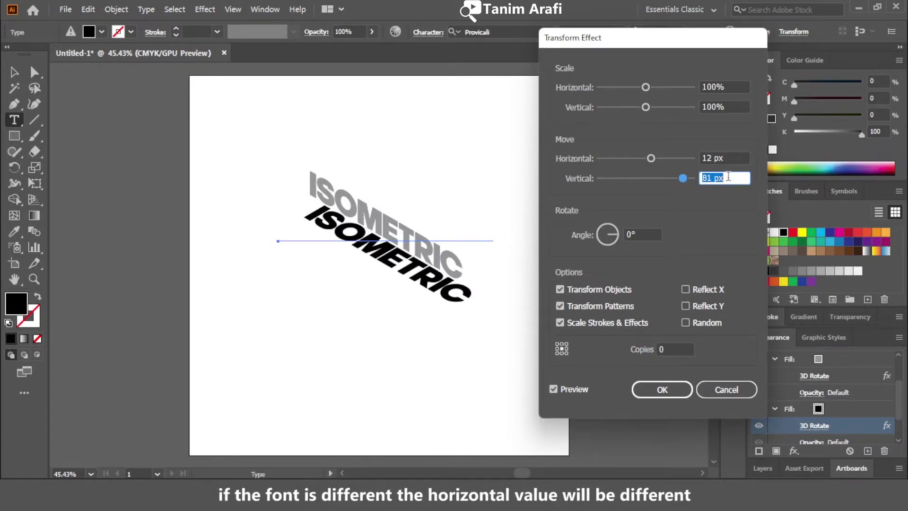
Step: Set the Transform move to -30 px horizontal and 60 px vertical and apply it
key(shift+Tab)
key(Down)
key(Down)
key(Down)
key(Down)
key(Down)
key(Down)
key(Down)
key(Down)
key(Down)
key(Down)
key(Down)
key(Down)
key(Down)
key(Down)
key(Down)
key(Down)
key(Down)
key(Down)
key(Down)
key(Down)
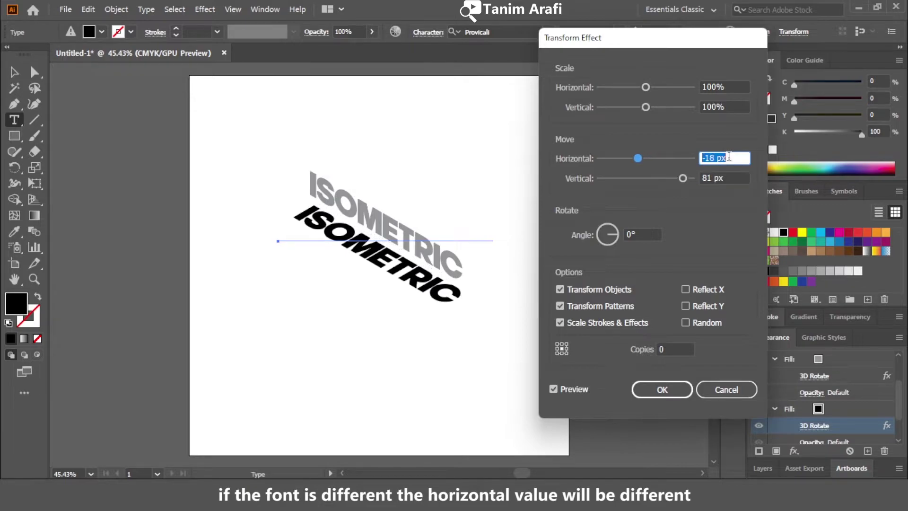
click(734, 176)
key(Down)
key(Down)
key(Down)
key(Down)
key(Down)
key(Down)
key(Down)
key(Down)
key(Down)
key(Down)
key(Down)
key(Down)
key(Down)
key(Down)
key(Down)
key(Down)
key(Down)
key(Down)
key(Down)
key(Down)
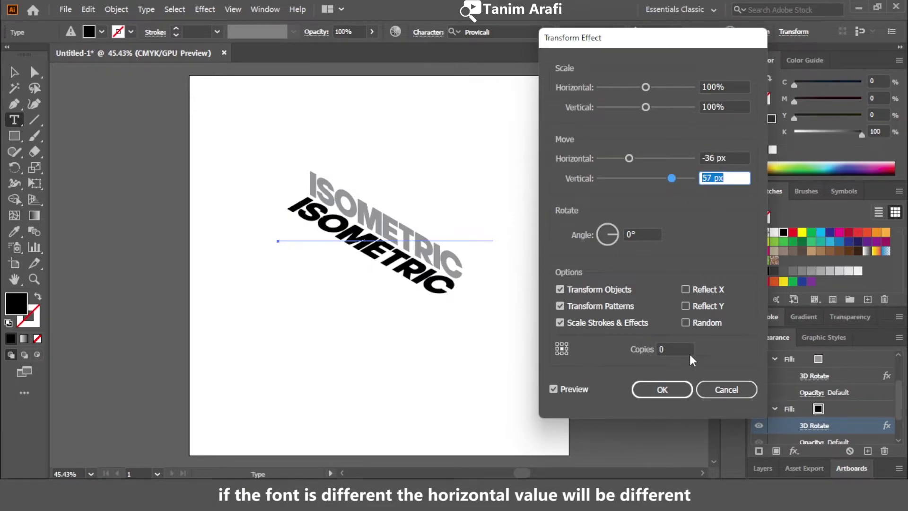
key(shift+Tab)
key(Up)
key(Up)
key(Up)
key(Up)
key(Tab)
key(Up)
key(Up)
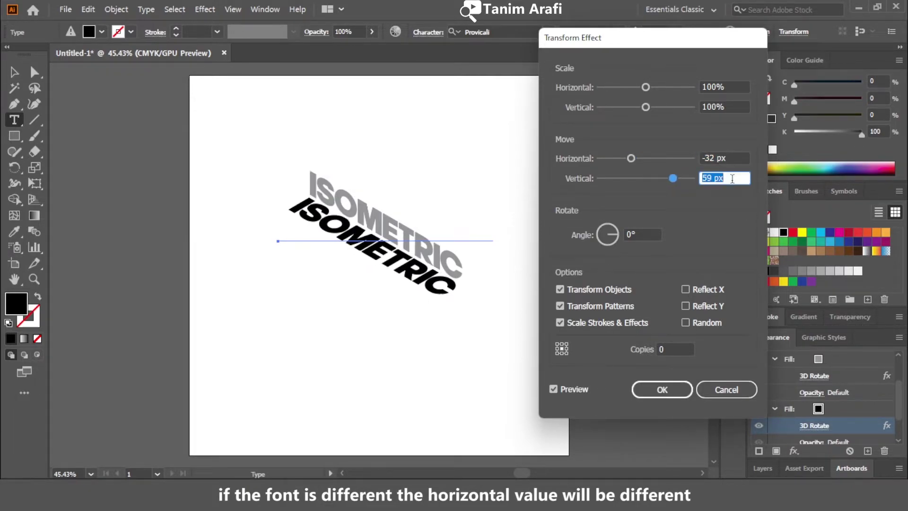
key(shift+Tab)
key(Up)
key(Up)
key(Tab)
key(Up)
click(715, 178)
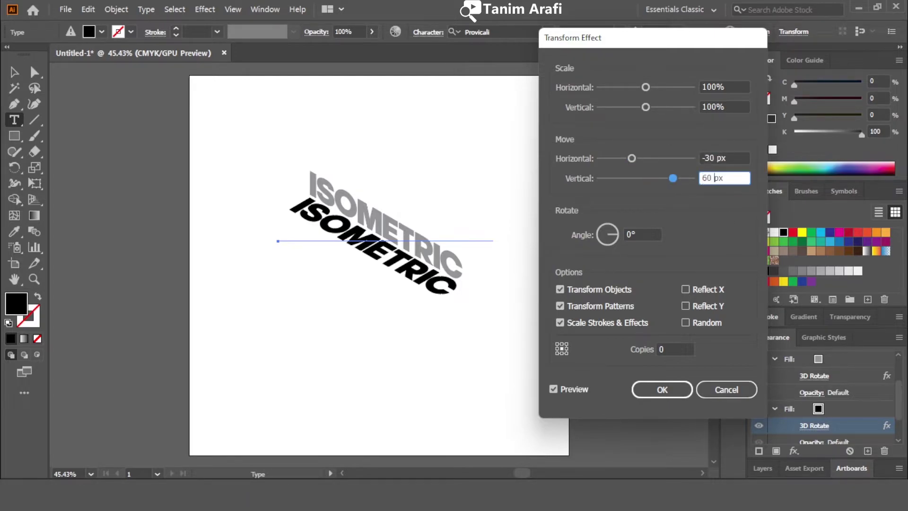
click(577, 391)
click(578, 391)
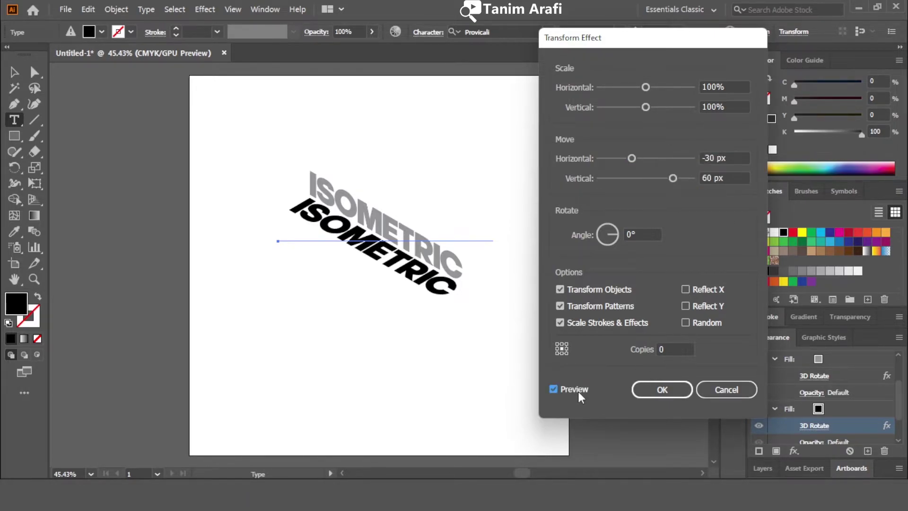
click(649, 391)
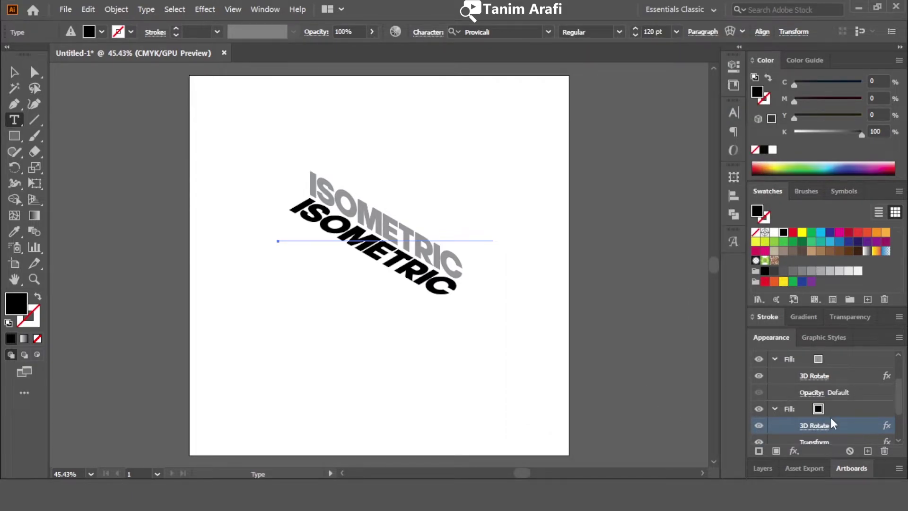
Step: Duplicate the black fill with its effects and open the copy's Transform settings
click(778, 407)
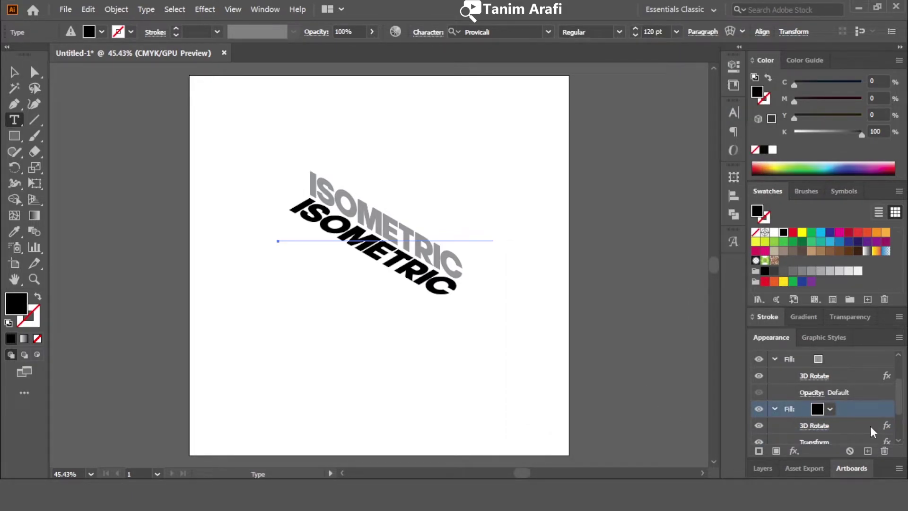
drag(870, 416, 868, 451)
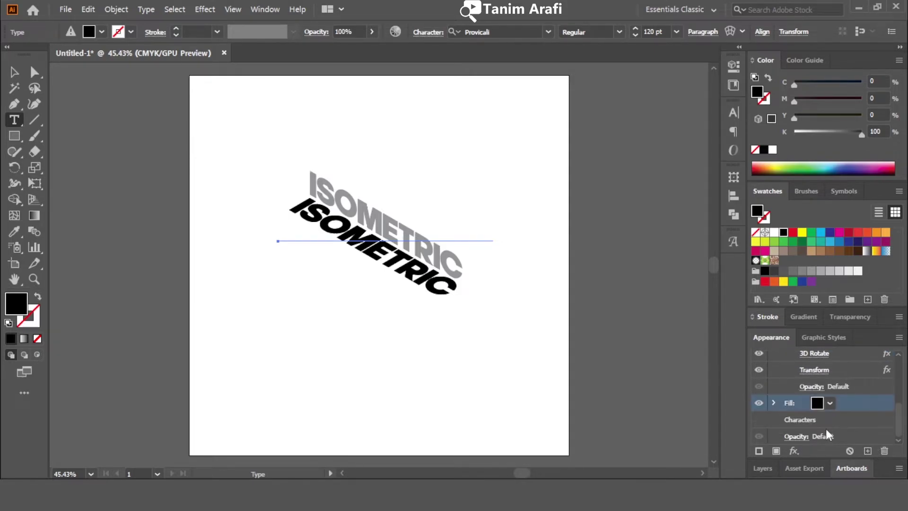
click(773, 403)
scroll(809, 407, down, 1)
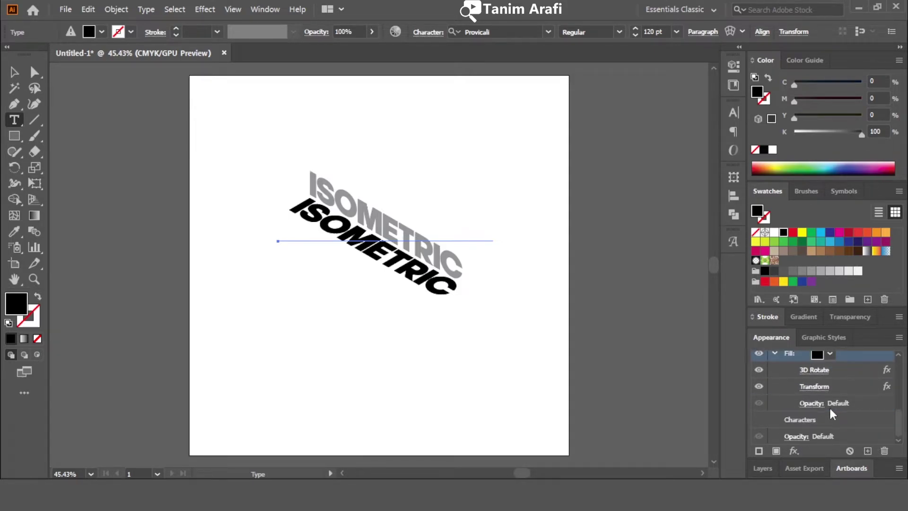
click(811, 388)
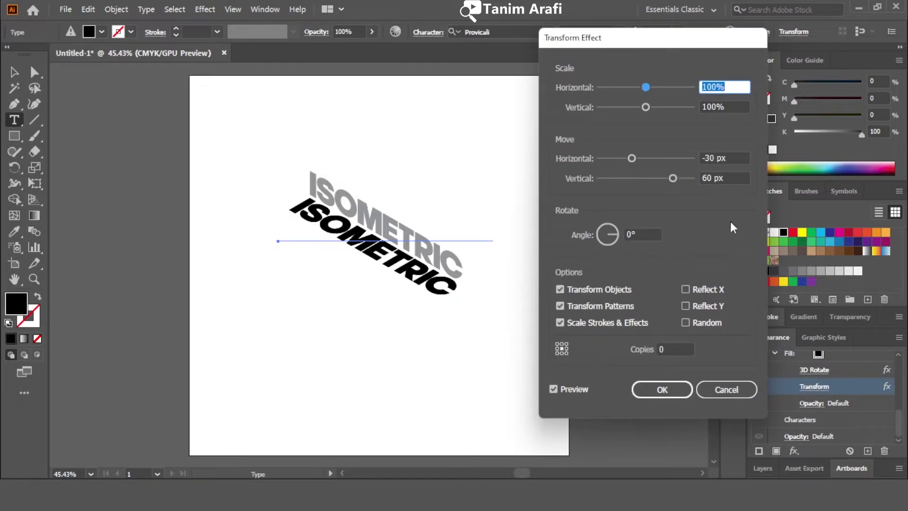
Step: Change the copy's Transform move to 30 px horizontal and -60 px vertical
click(706, 158)
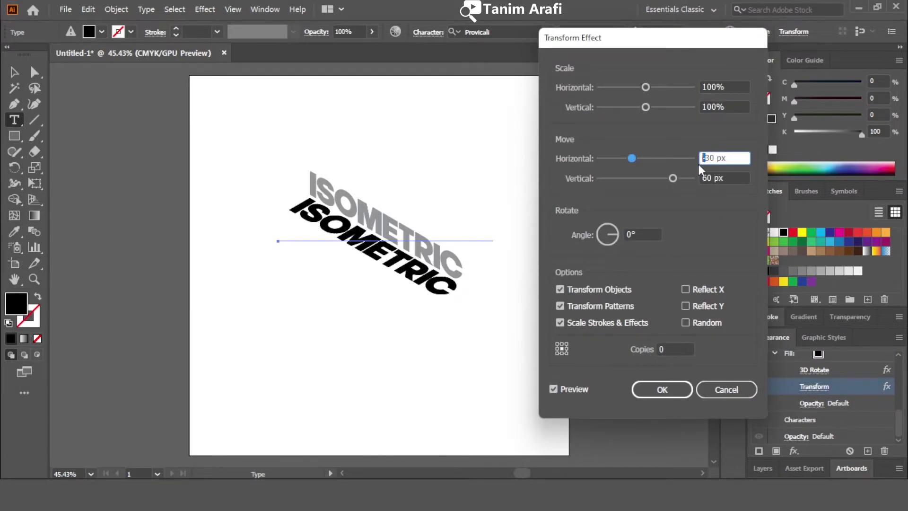
key(BackSpace)
click(707, 178)
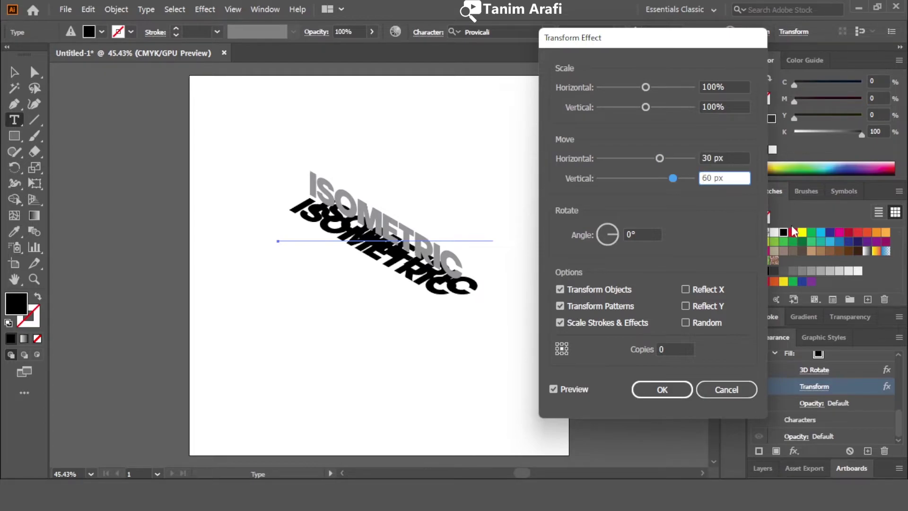
key(Home)
text(-)
click(564, 391)
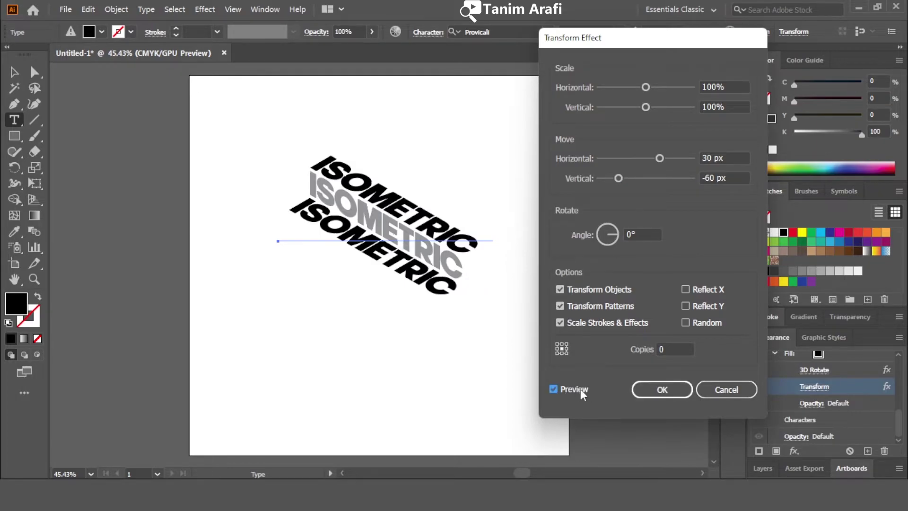
click(662, 389)
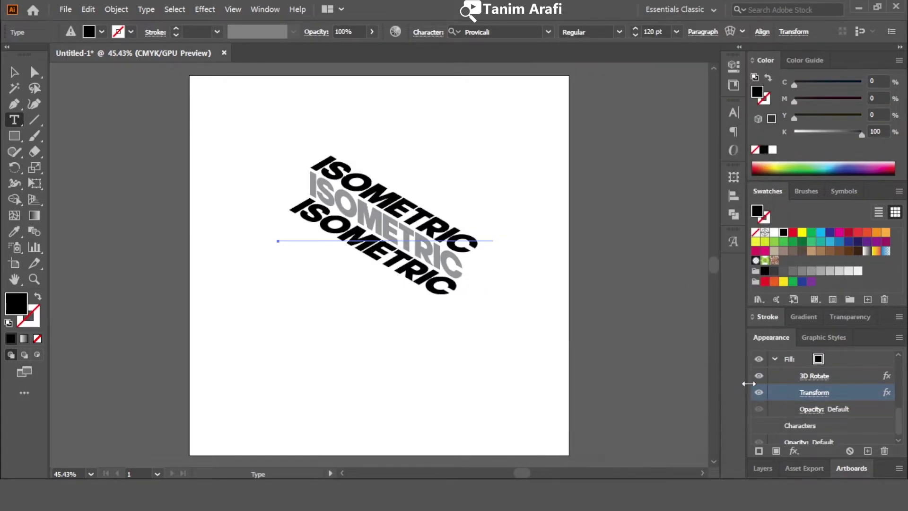
Step: Recolour the top ISOMETRIC fill to 10% black (K=10)
click(826, 358)
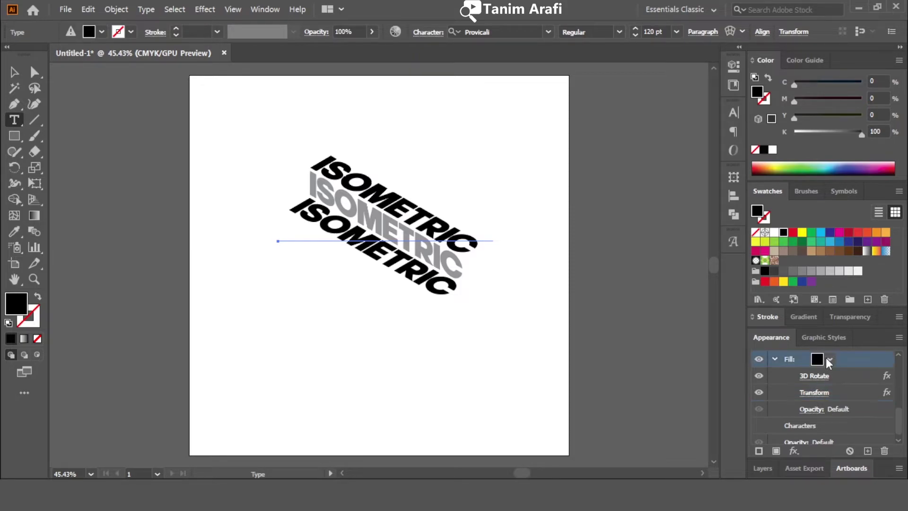
click(829, 359)
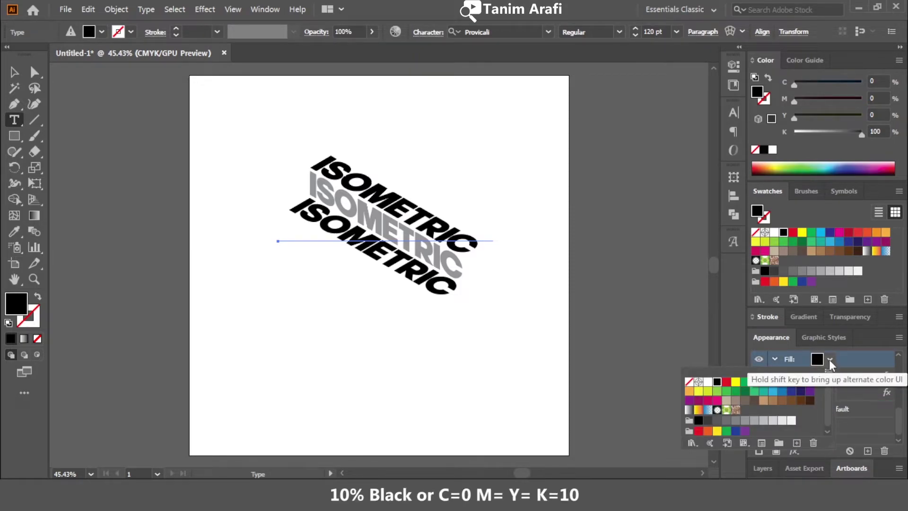
click(792, 420)
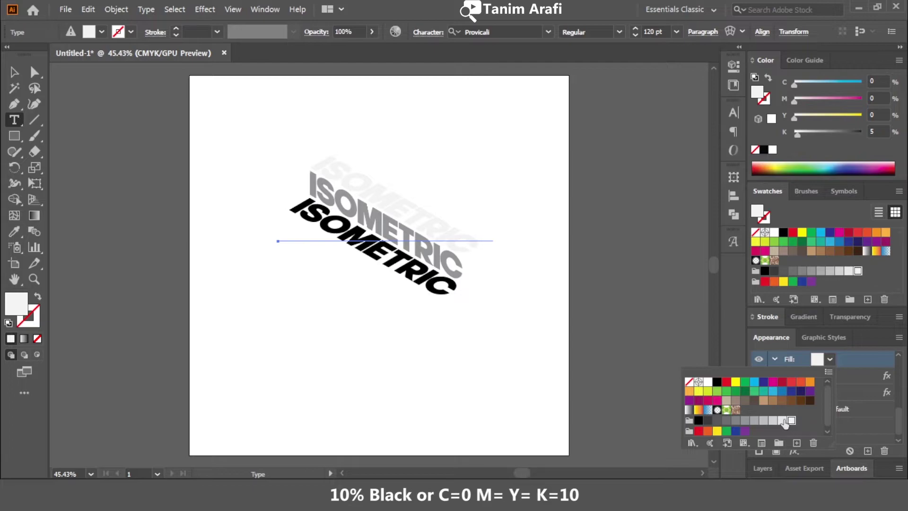
click(782, 420)
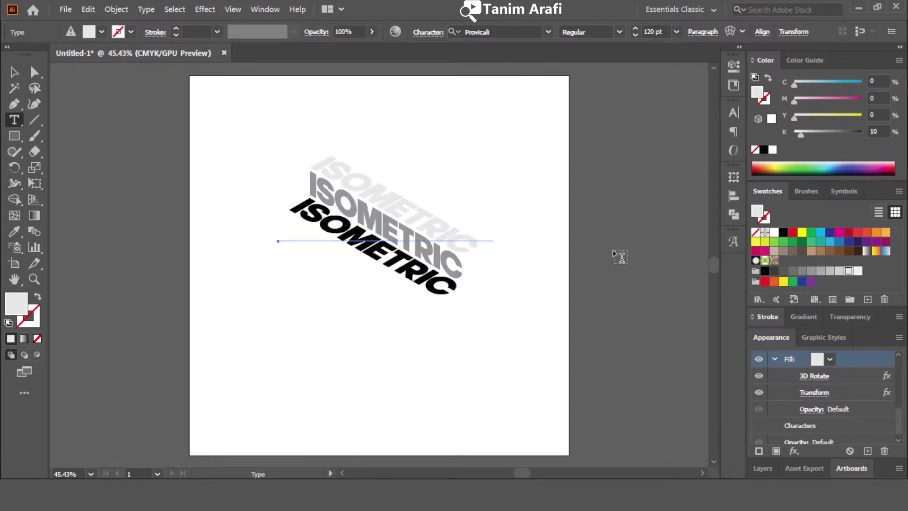
Step: Move the ISOMETRIC text stack slightly lower on the artboard
click(13, 74)
click(103, 140)
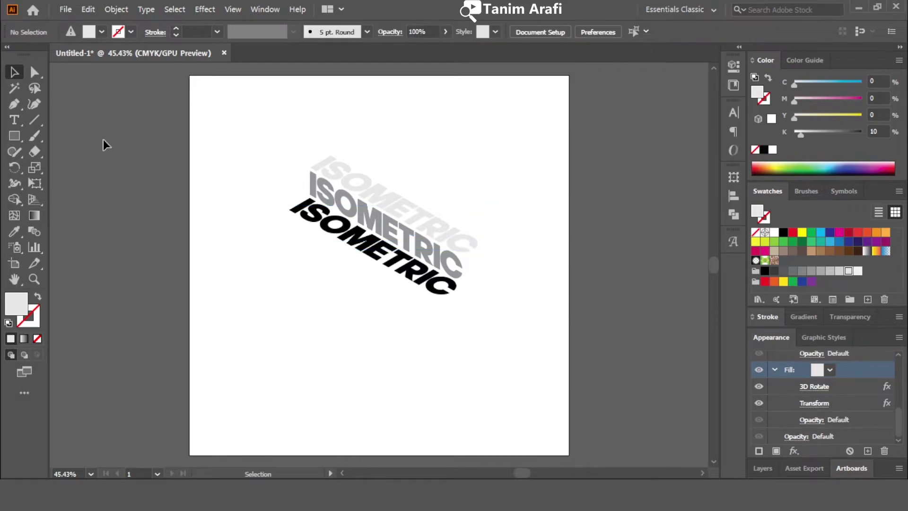
drag(384, 243, 376, 277)
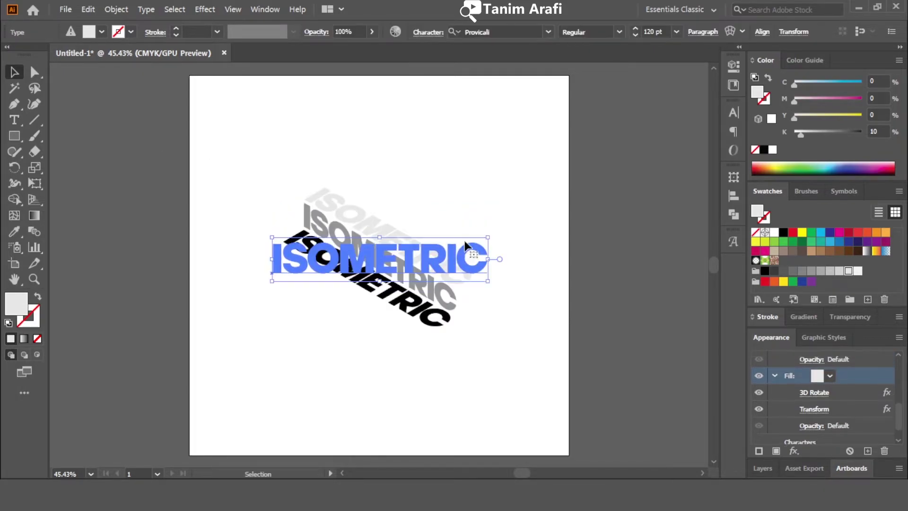
Step: Draw an artboard-sized rectangle filled with 95% black
click(466, 185)
click(17, 136)
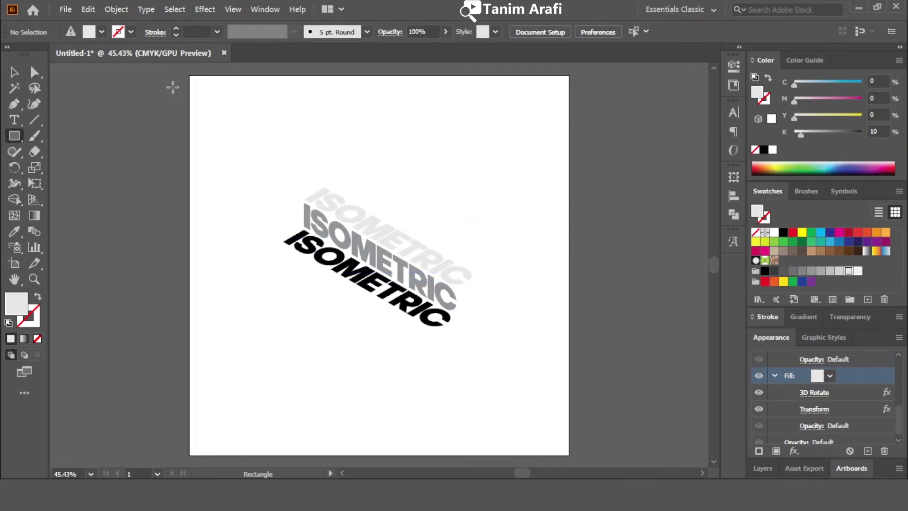
drag(189, 75, 568, 455)
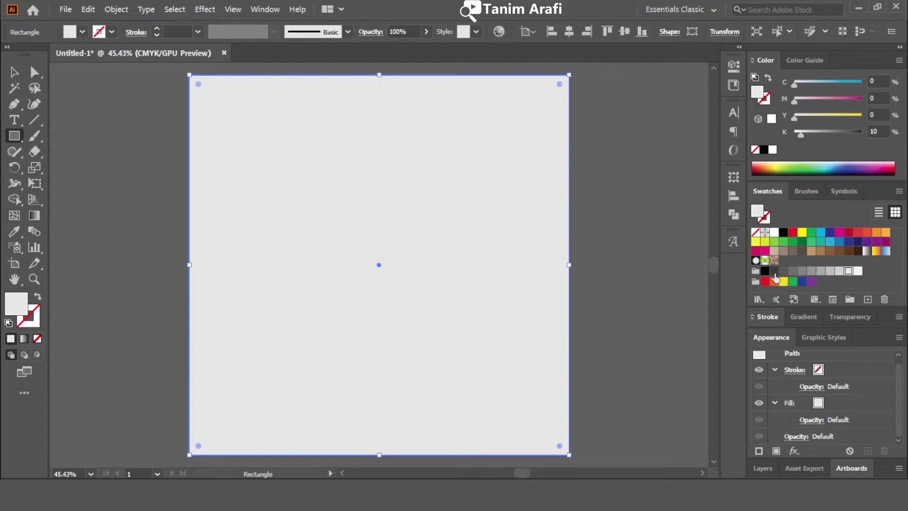
click(773, 271)
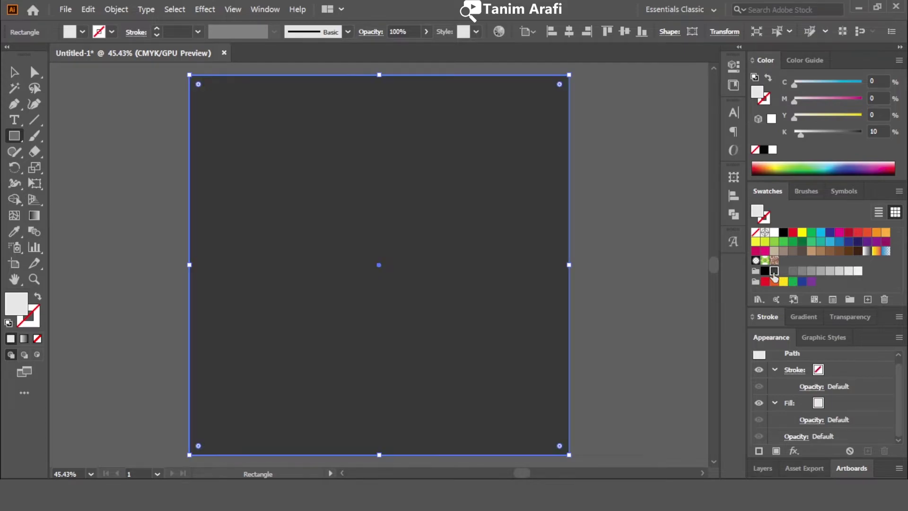
click(877, 131)
text(9)
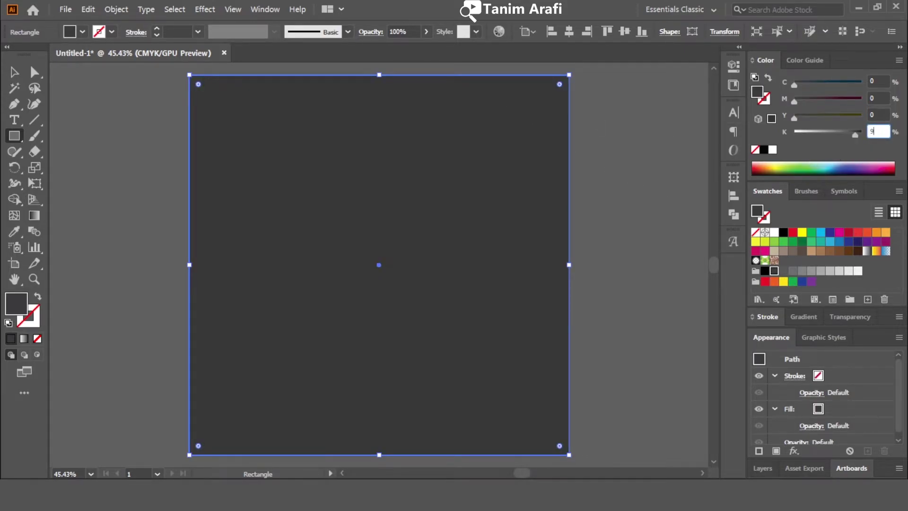
text(5)
key(Return)
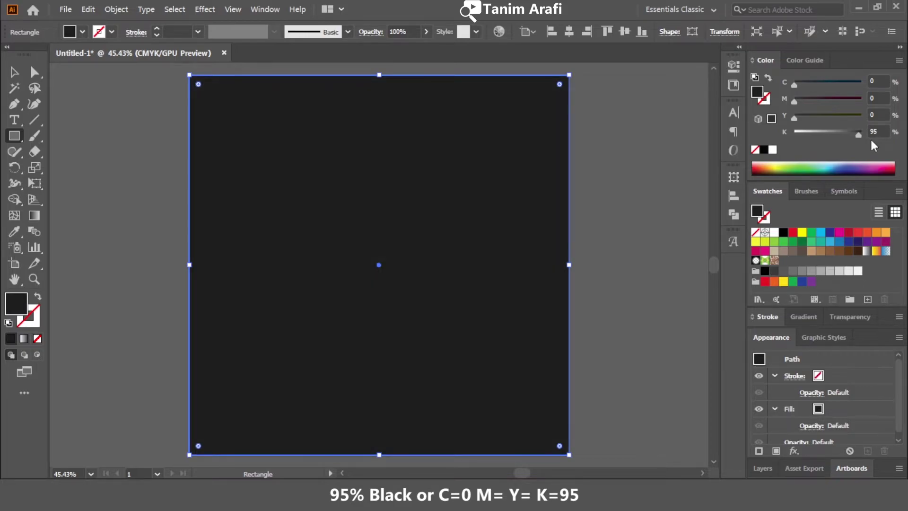
Step: Send the dark rectangle to the back behind the ISOMETRIC text
right_click(503, 255)
mouse_move(567, 412)
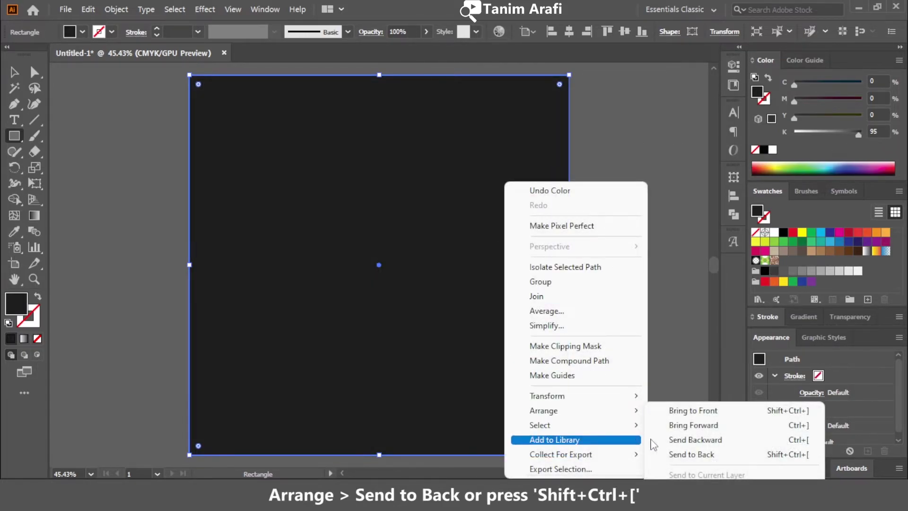
click(695, 455)
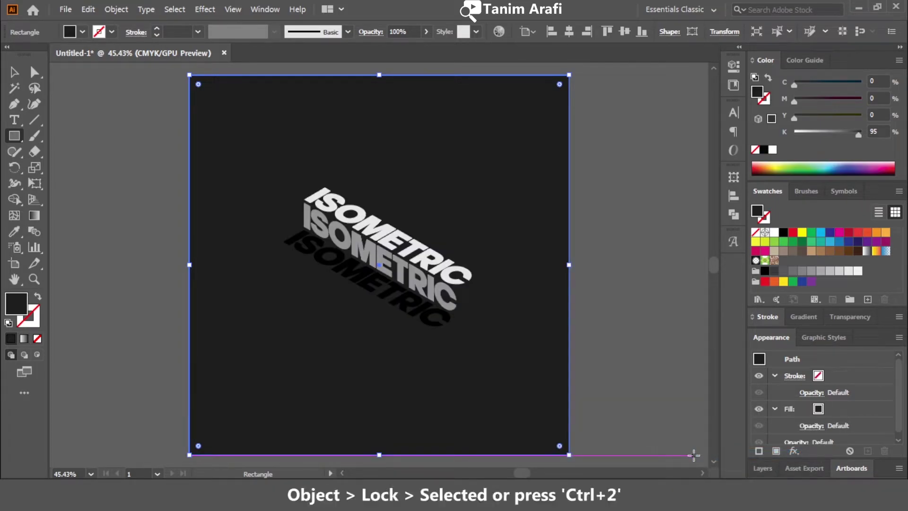
Step: Lock the background rectangle with Object > Lock > Selection and confirm it can't be selected
click(115, 10)
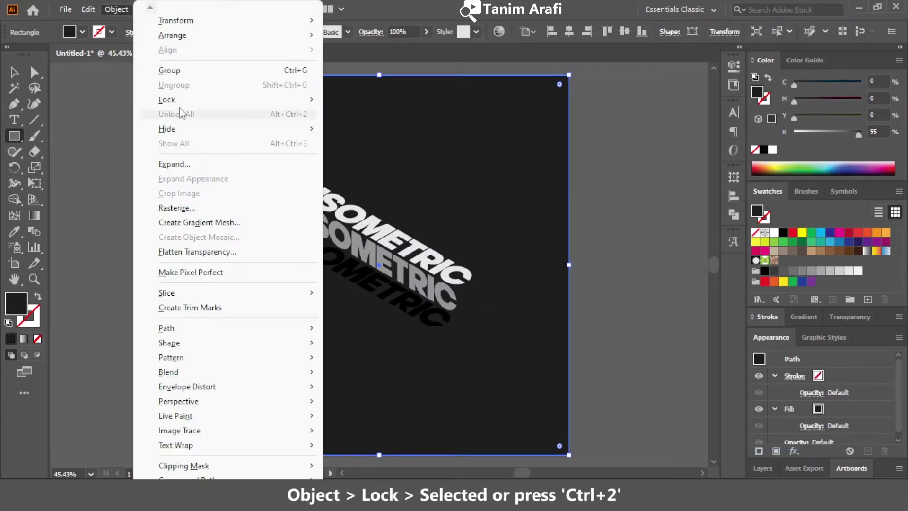
mouse_move(252, 100)
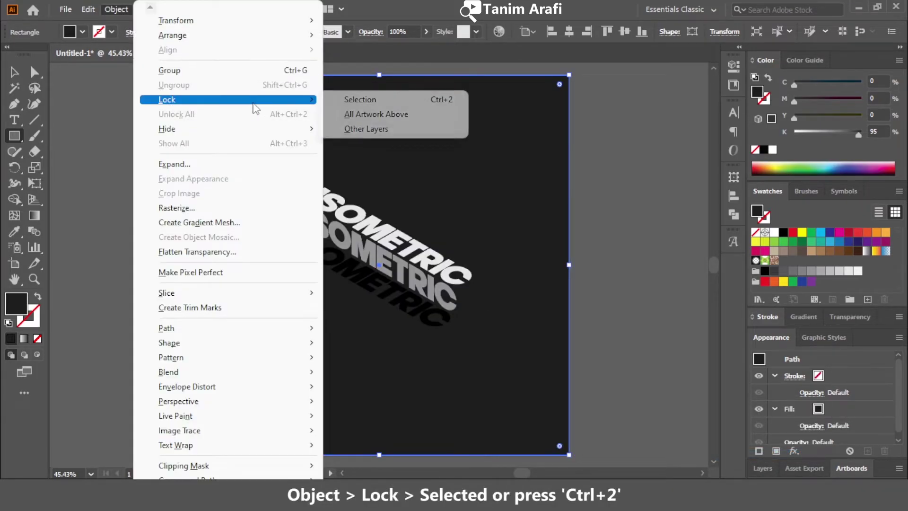
click(432, 103)
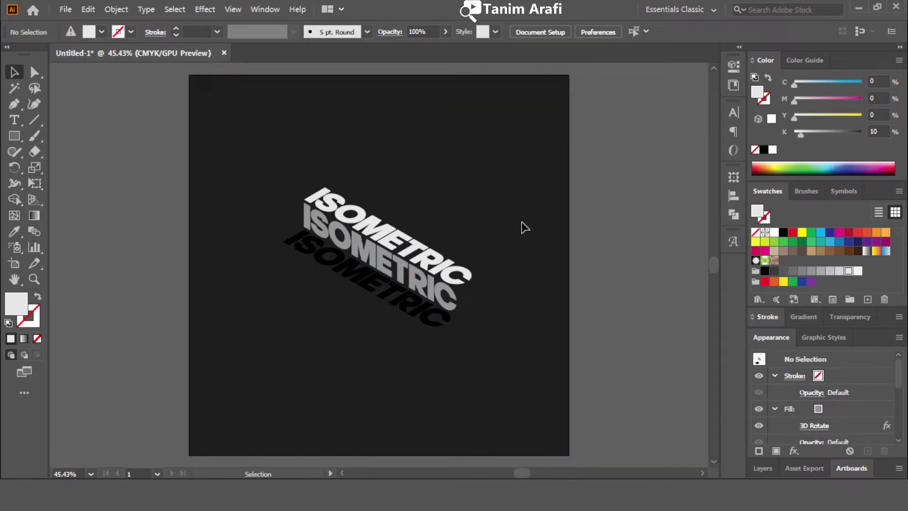
drag(526, 129, 518, 218)
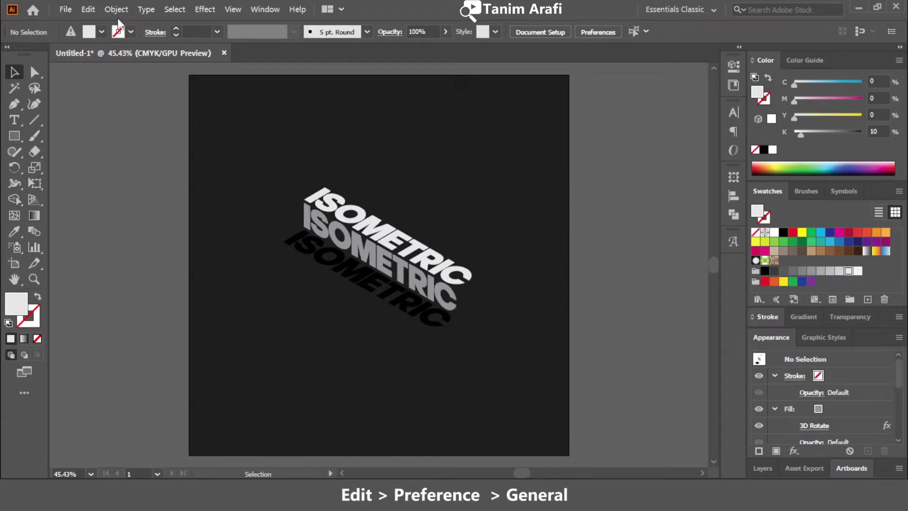
Step: Check Scale Strokes & Effects in the General preferences
click(87, 9)
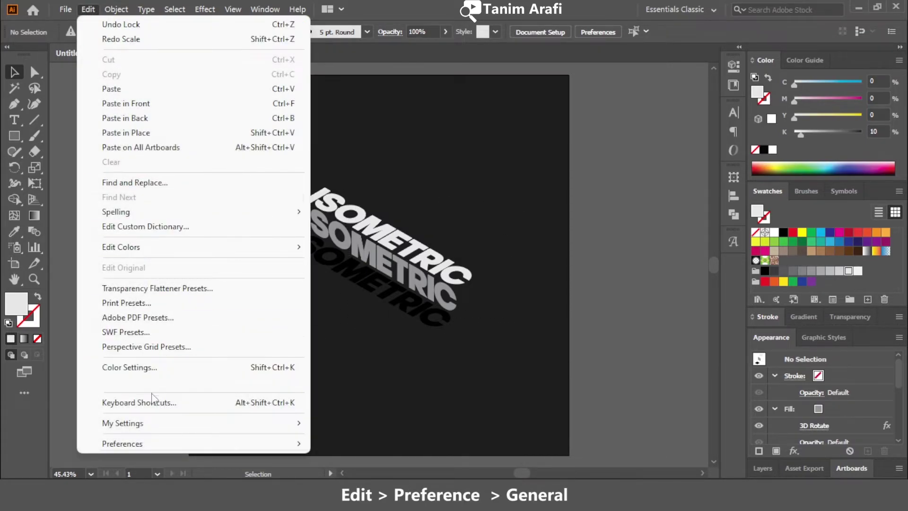
mouse_move(150, 447)
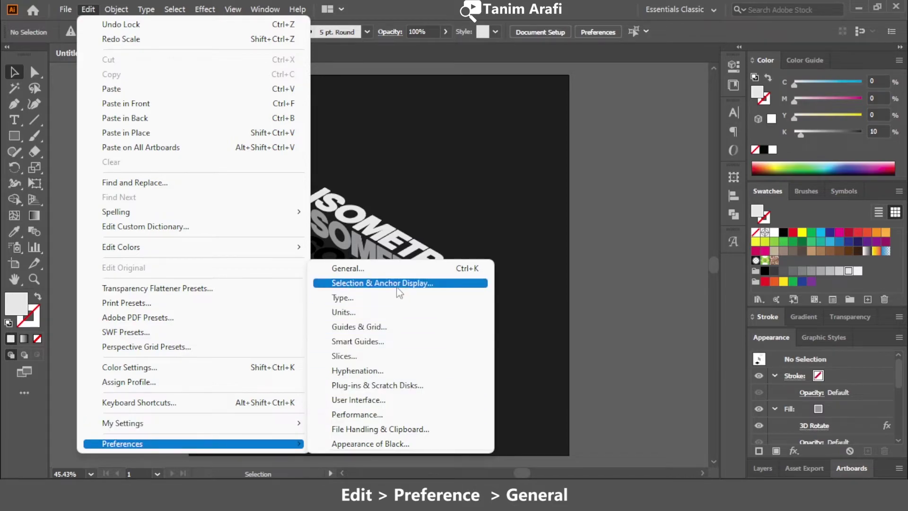
click(345, 266)
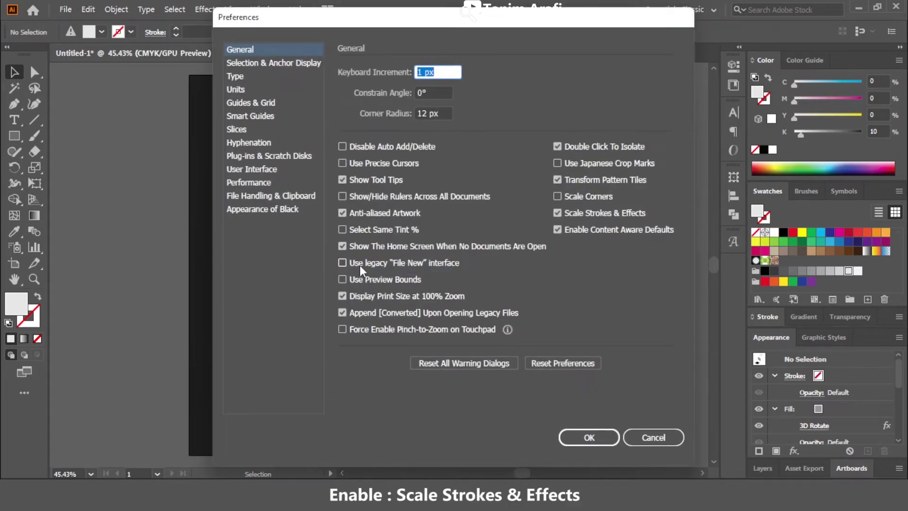
click(558, 212)
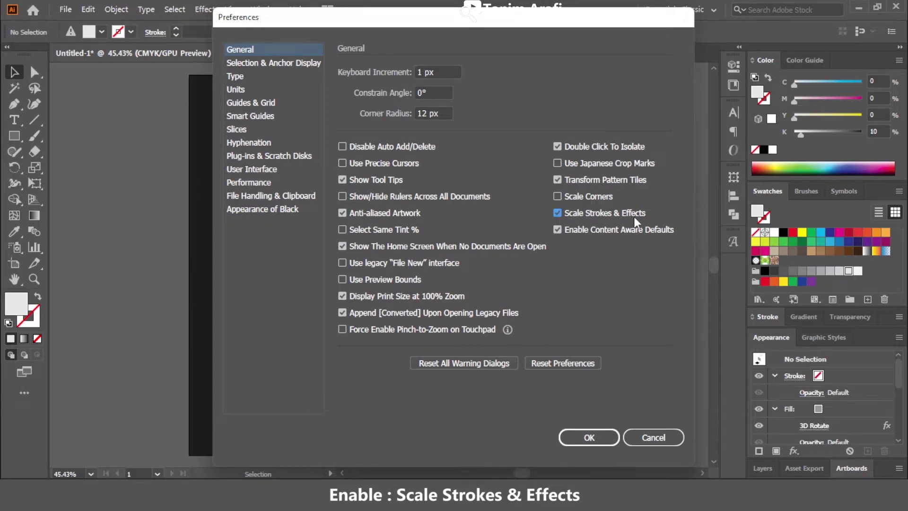
Step: Scale the ISOMETRIC text stack up from its centre, from 120 pt to about 145 pt
click(580, 435)
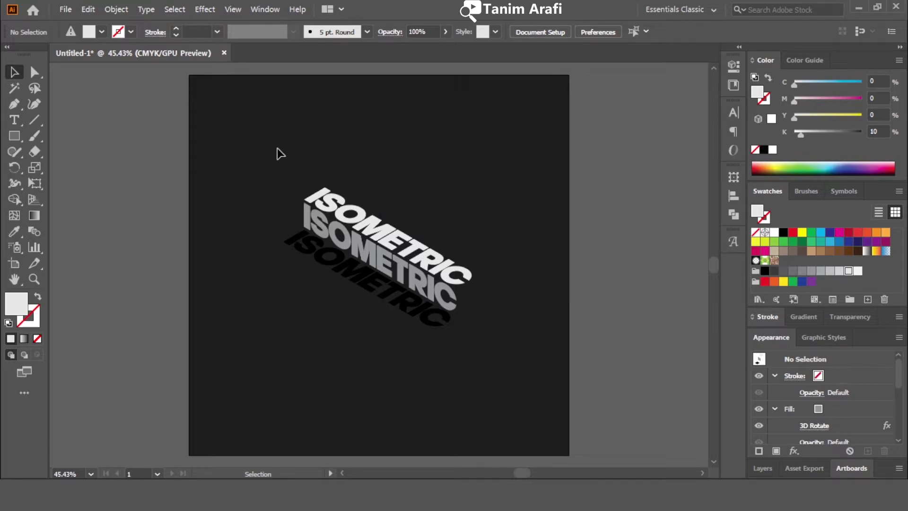
drag(251, 161, 538, 382)
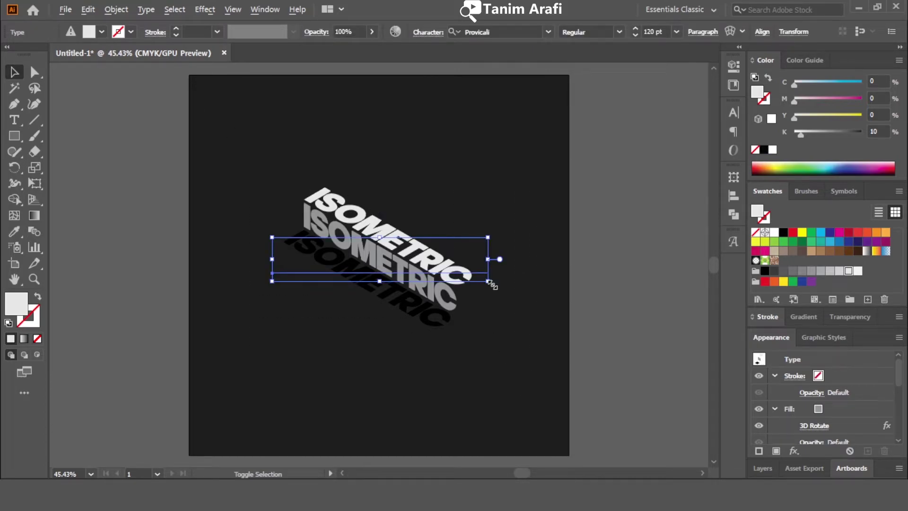
drag(486, 278, 511, 297)
click(623, 267)
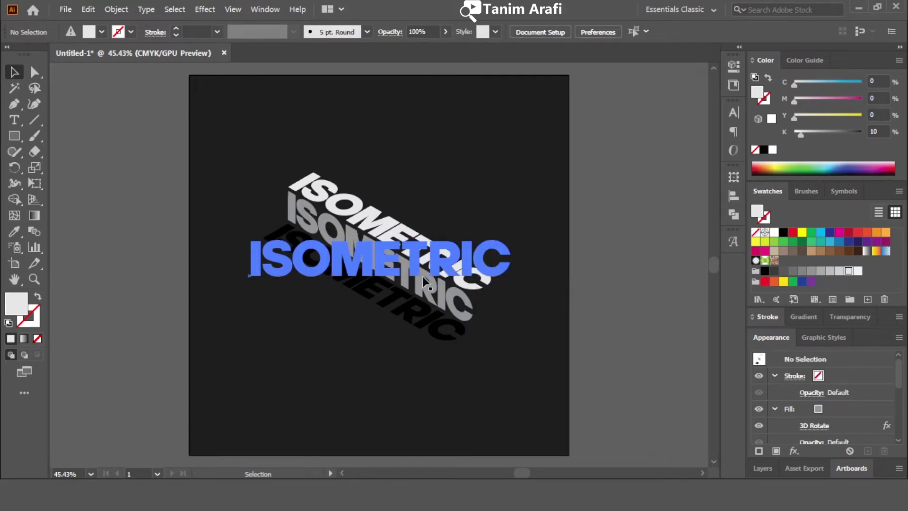
scroll(522, 218, down, 1)
Step: Duplicate the ISOMETRIC stack straight upward so a copy sits directly above the original
drag(374, 231, 410, 331)
click(499, 260)
click(636, 330)
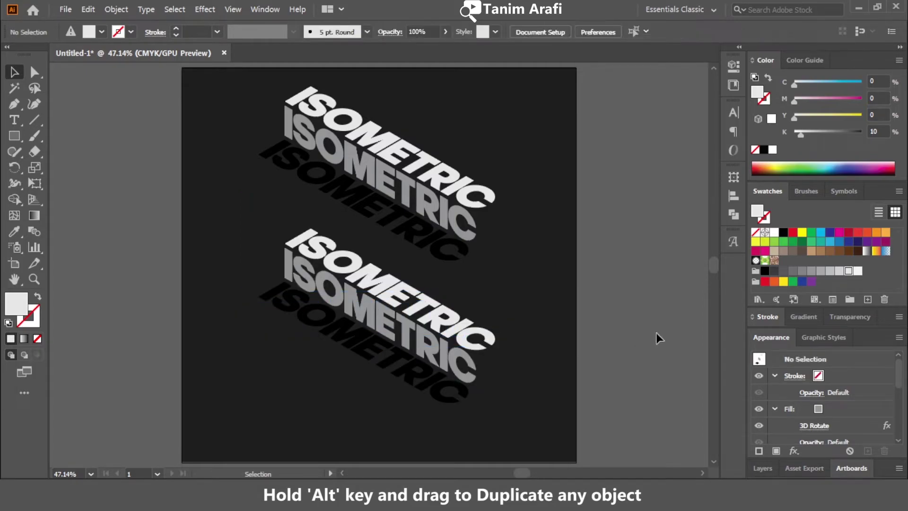
Step: Select the lower ISOMETRIC copy and inspect its grey and black fills in the Appearance panel
click(377, 316)
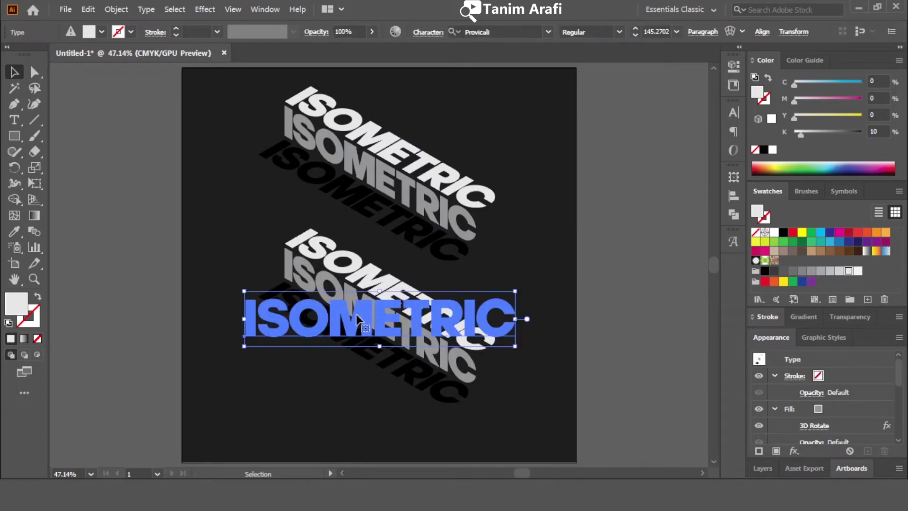
scroll(841, 390, down, 3)
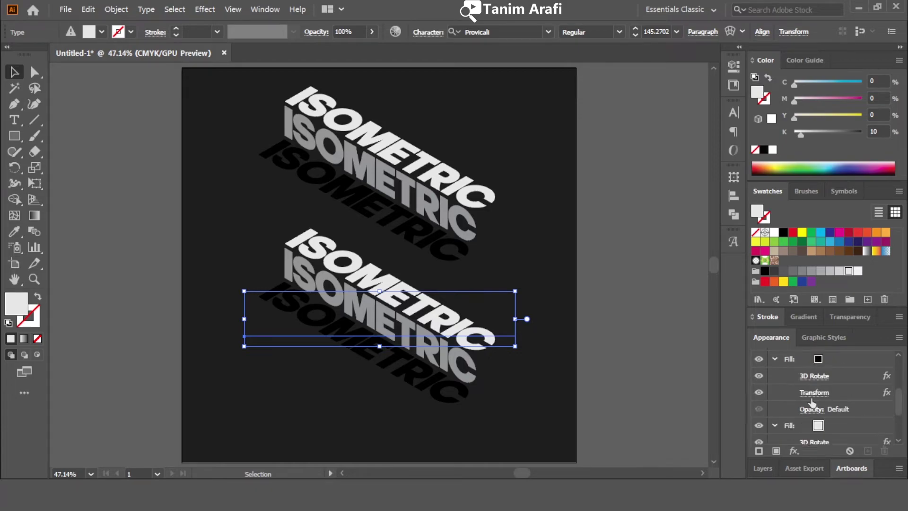
scroll(802, 397, down, 2)
scroll(813, 391, up, 5)
key(shift+ctrl+e)
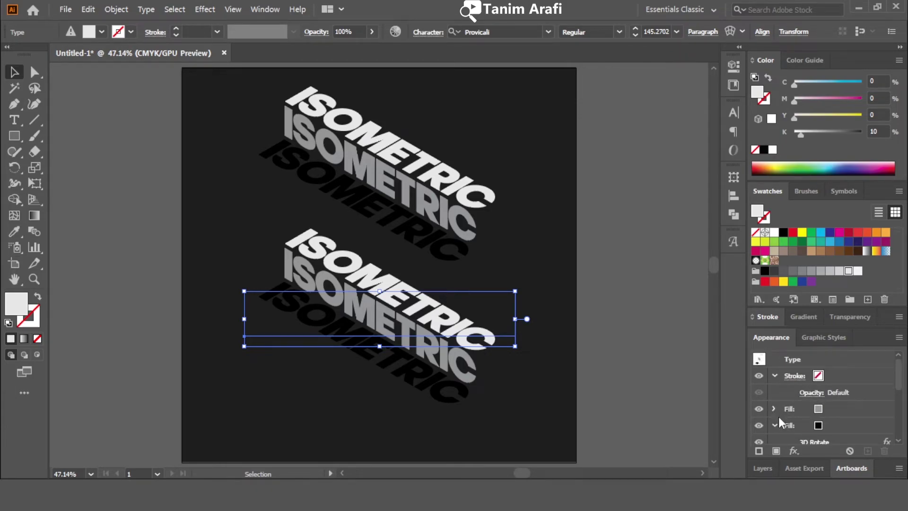
scroll(798, 413, down, 2)
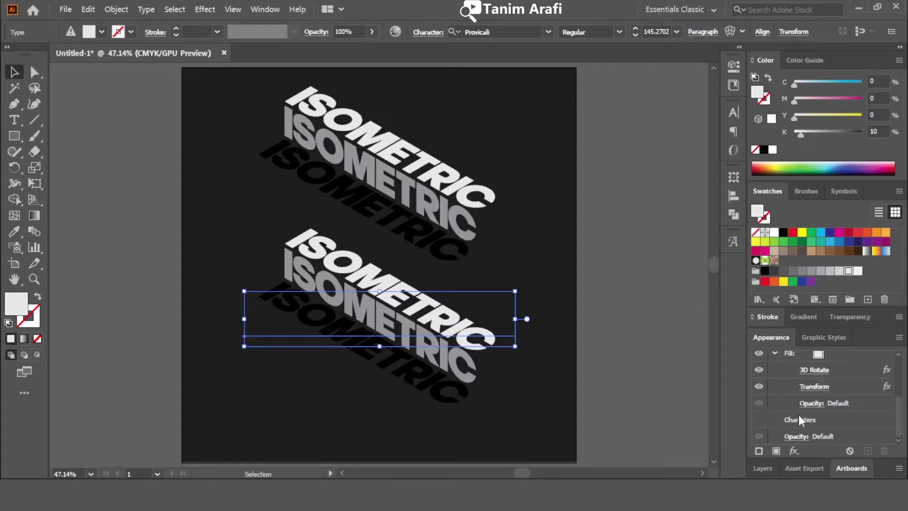
click(774, 353)
scroll(784, 407, up, 3)
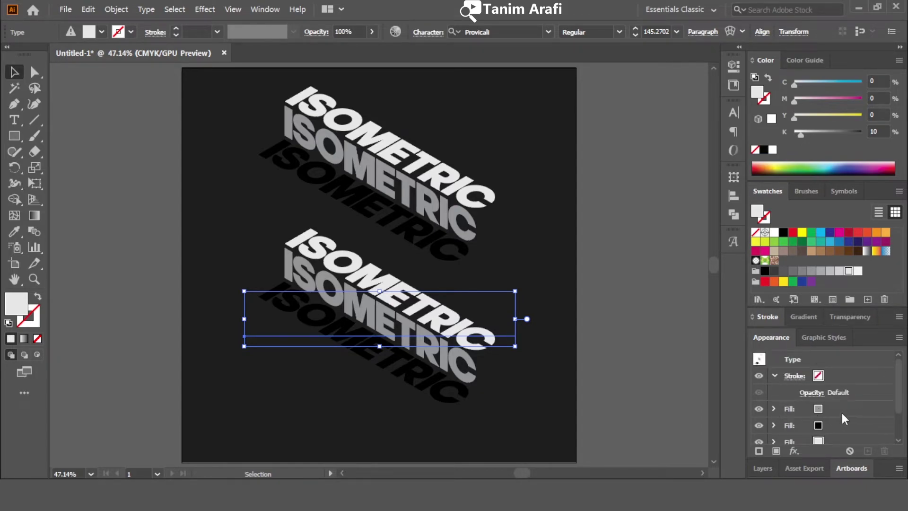
Step: Change the lower copy's grey fill 3D Rotate position from Isometric Left to Isometric Right
click(756, 408)
click(757, 409)
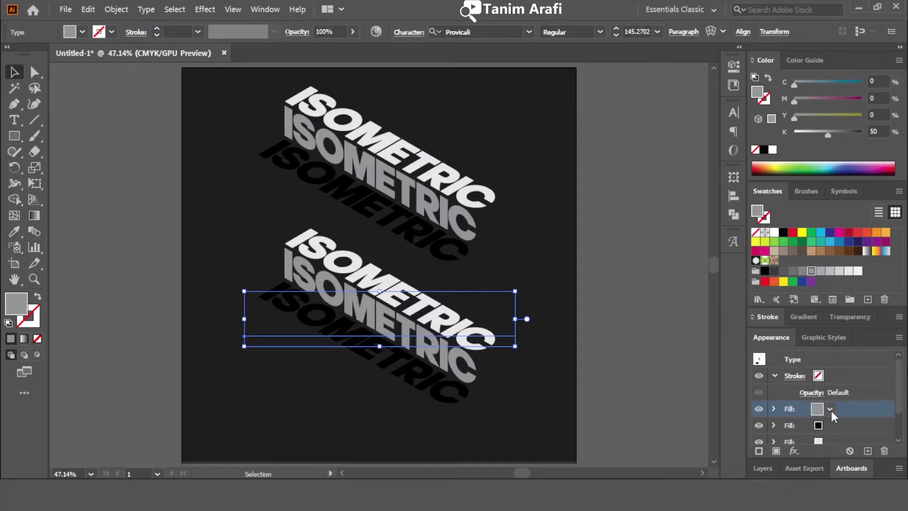
click(774, 407)
scroll(841, 395, down, 2)
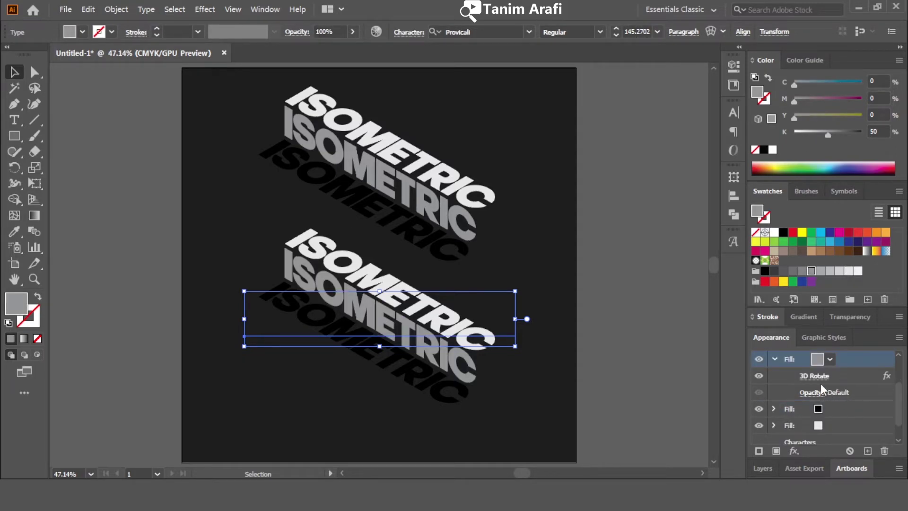
click(811, 376)
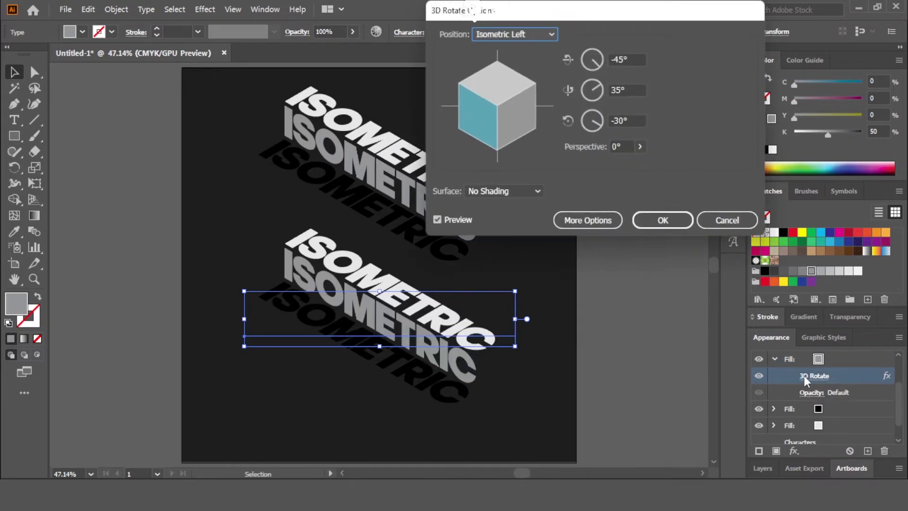
click(507, 34)
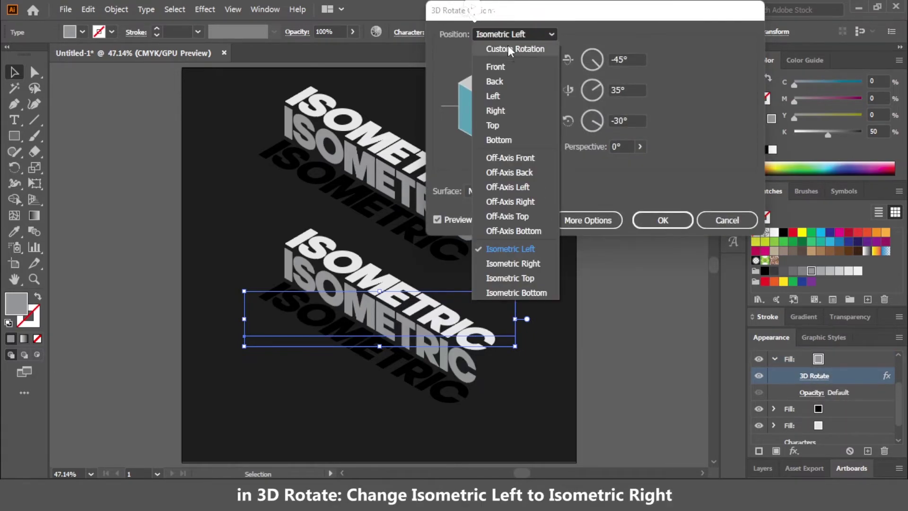
click(488, 258)
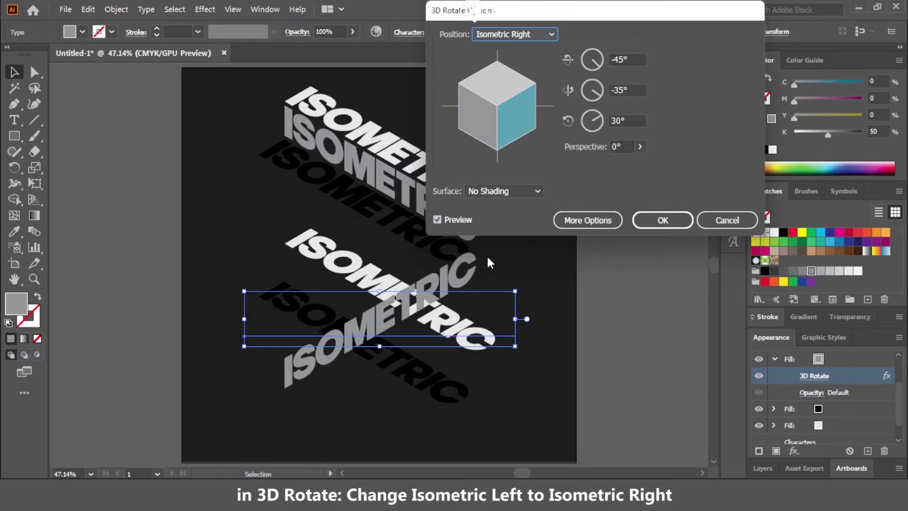
click(658, 222)
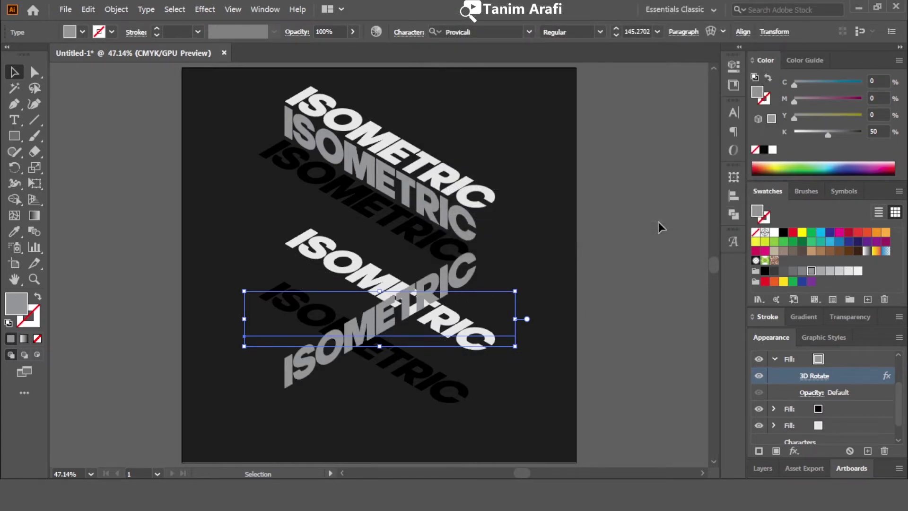
click(775, 359)
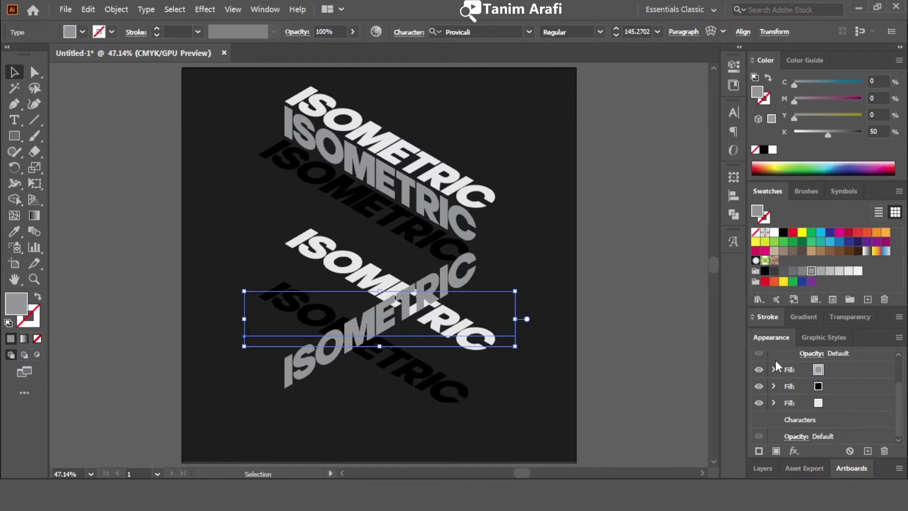
Step: Flip the lower copy's black fill 3D Rotate angles to -45°, 35°, 30°
click(799, 386)
click(773, 408)
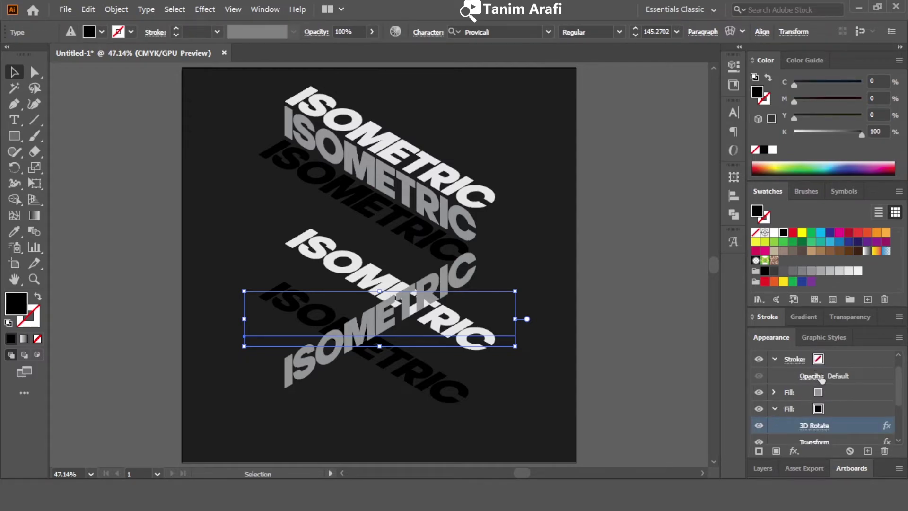
scroll(821, 380, down, 3)
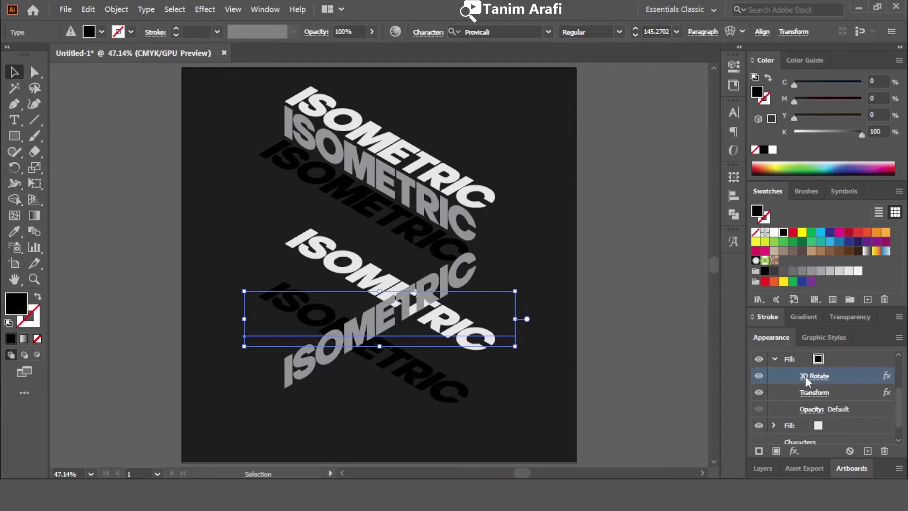
click(805, 376)
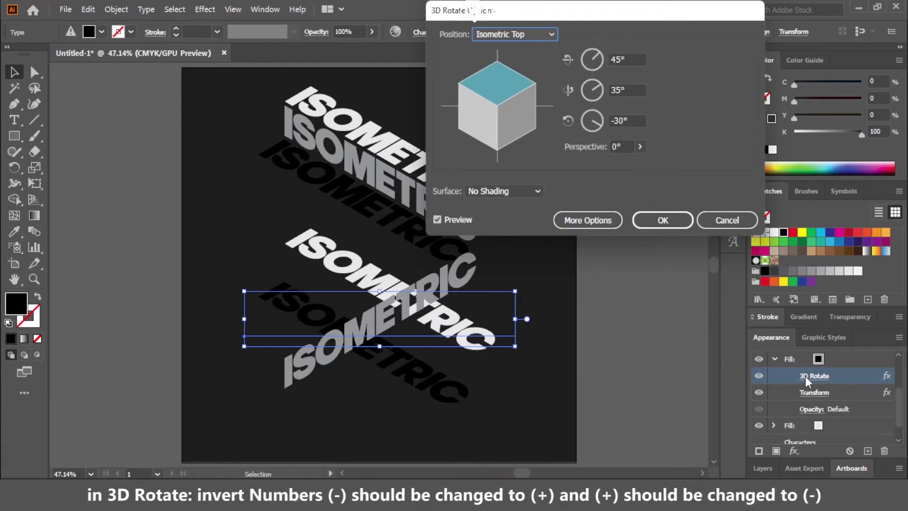
click(612, 58)
text(-)
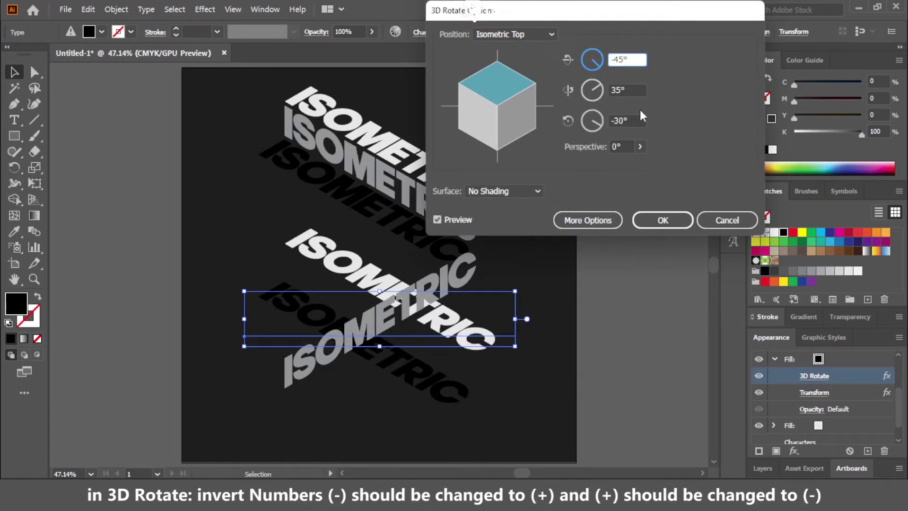
click(615, 121)
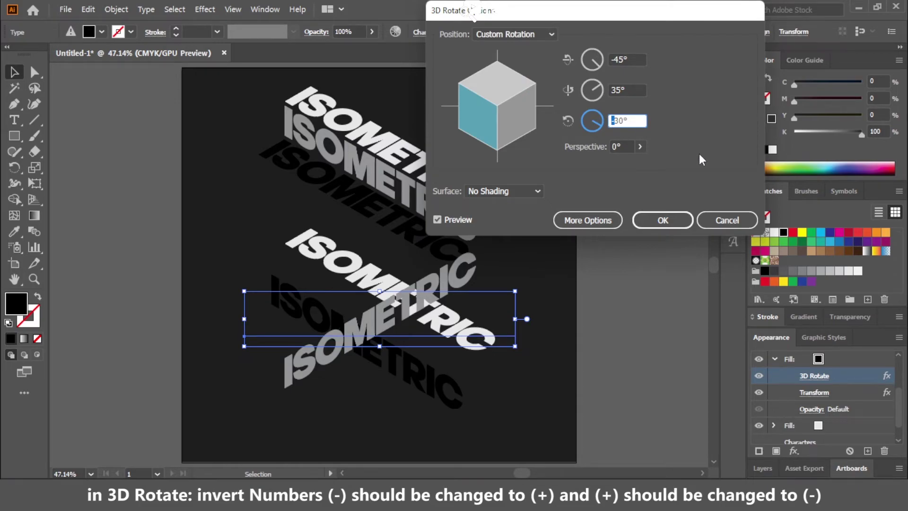
key(Delete)
click(461, 219)
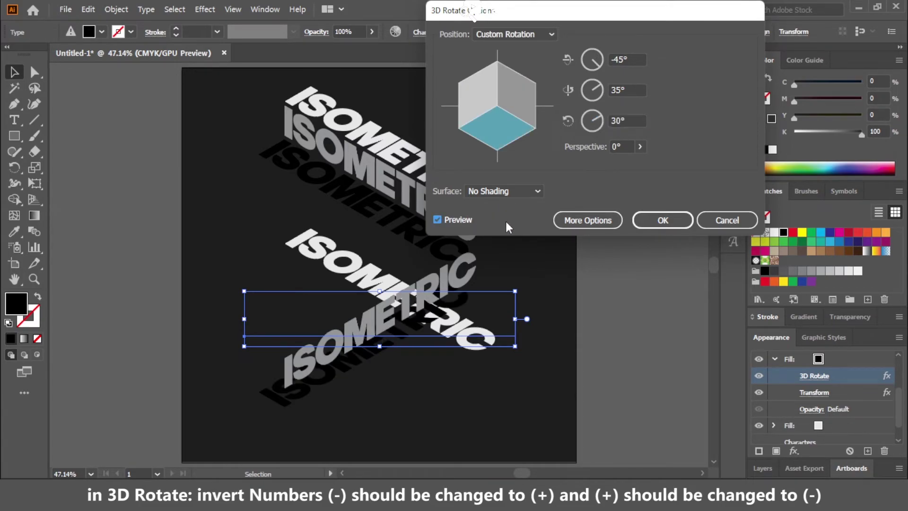
click(665, 221)
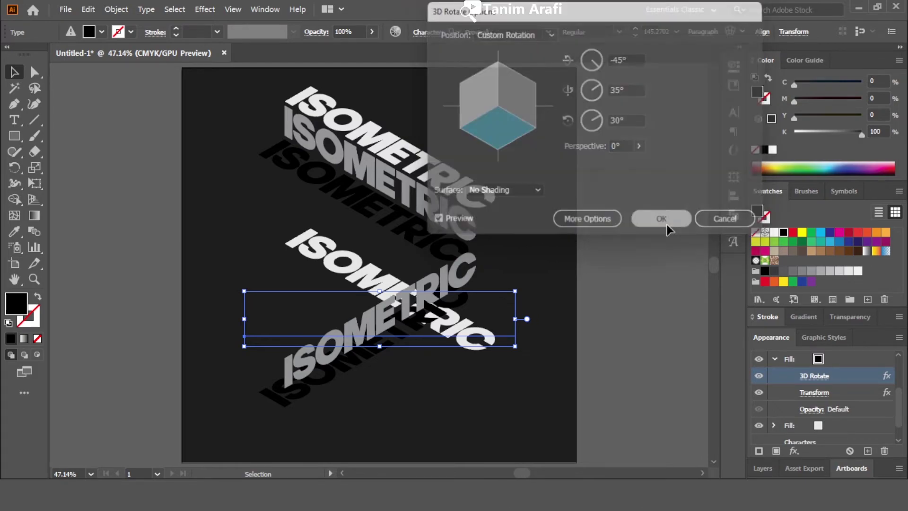
Step: Make the black fill's Transform Move Horizontal positive 36.3176 px, keeping 72.6351 px vertical
click(805, 394)
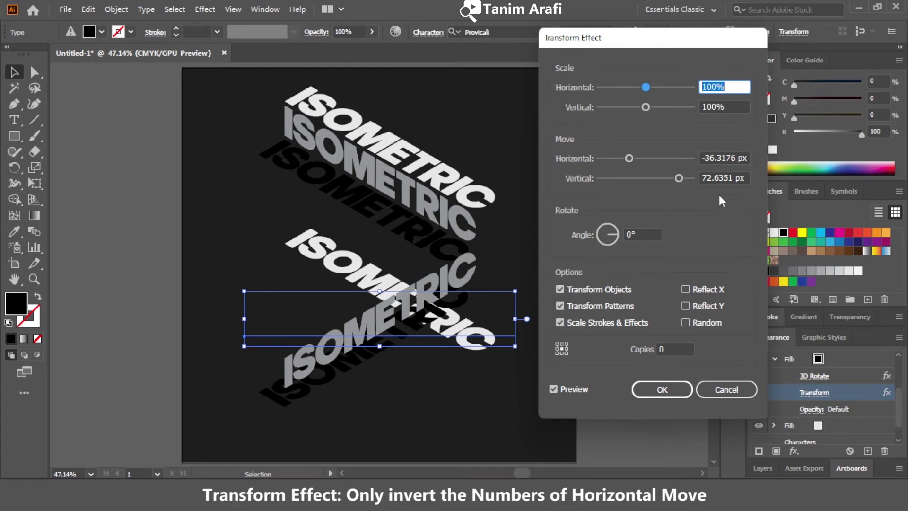
click(703, 158)
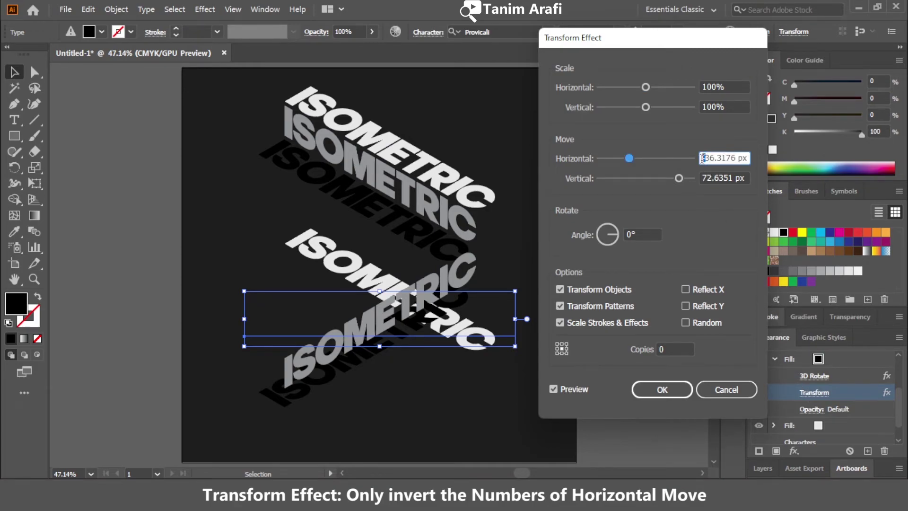
key(BackSpace)
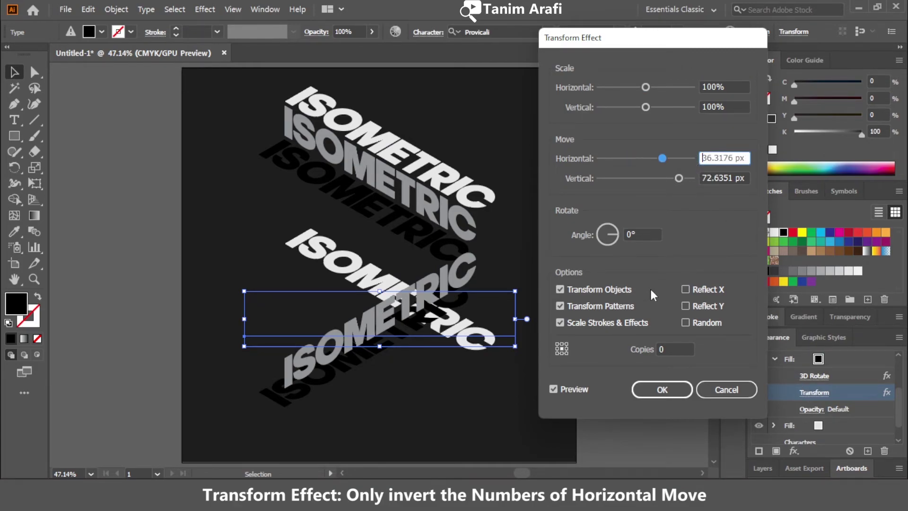
click(568, 387)
click(574, 389)
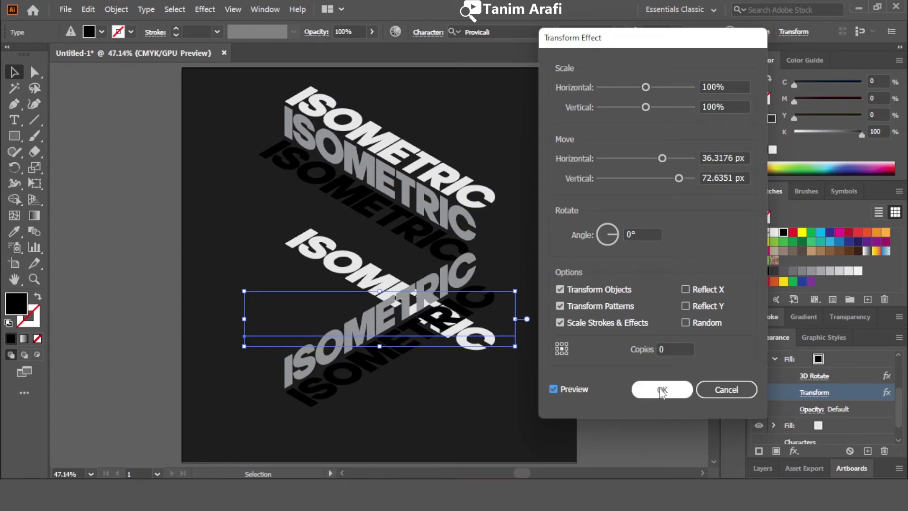
click(662, 390)
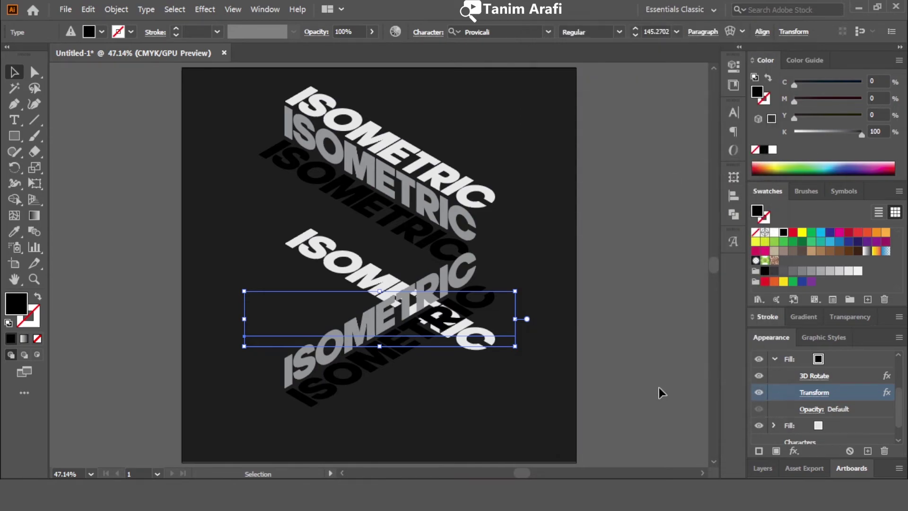
Step: Set the lower copy's white top fill 3D Rotate angles to -45°, 35°, 30°
click(775, 358)
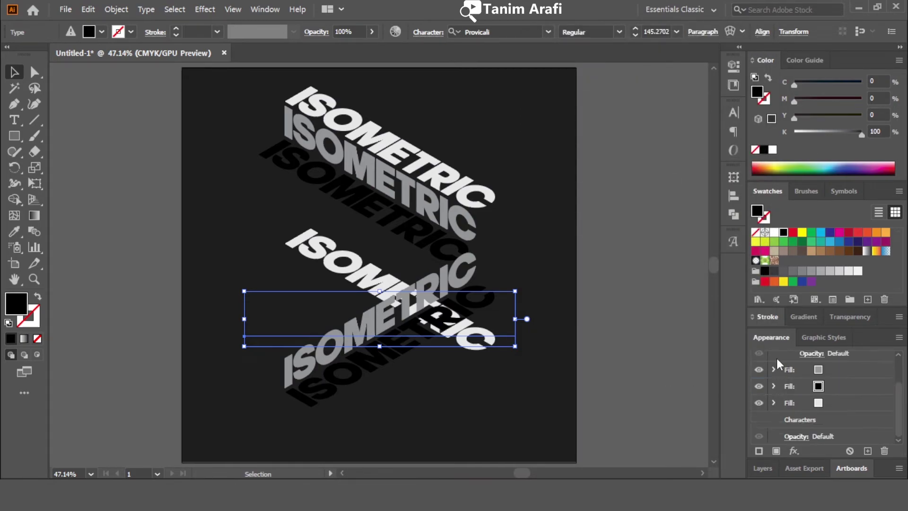
click(773, 402)
click(814, 419)
click(614, 60)
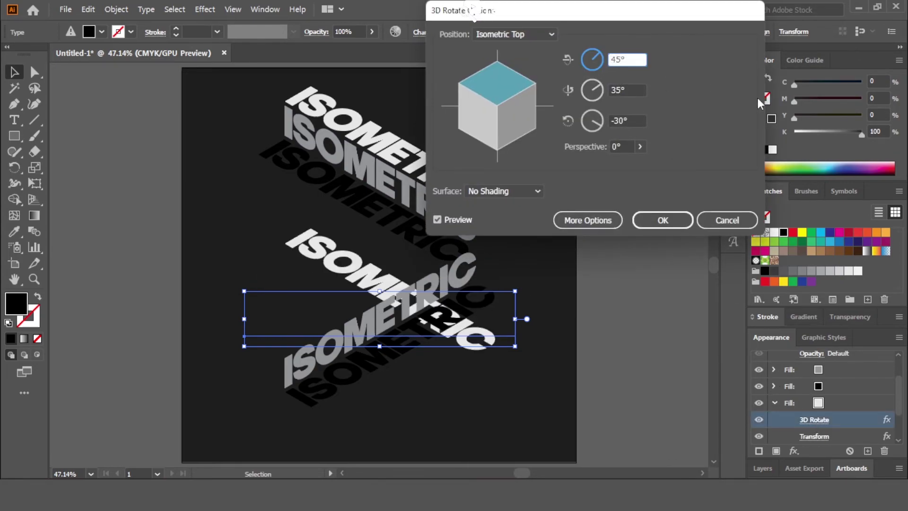
text(-)
click(617, 120)
key(BackSpace)
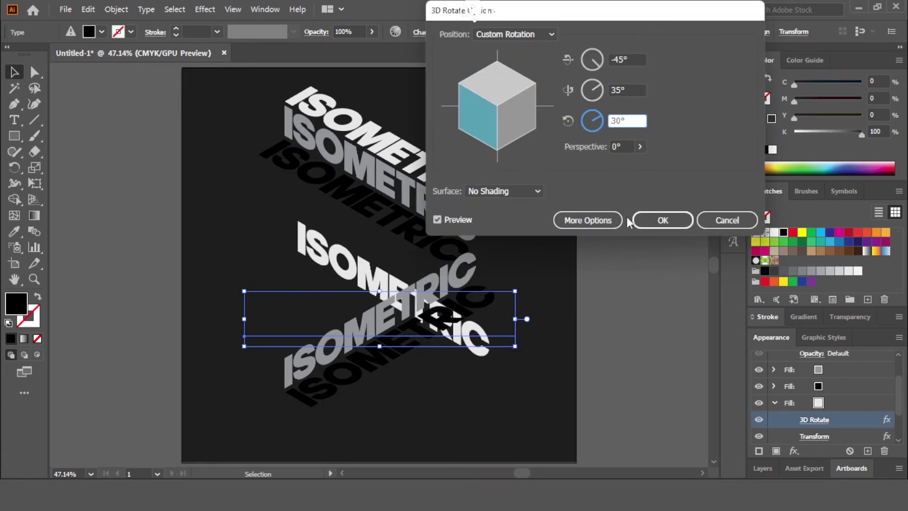
click(662, 220)
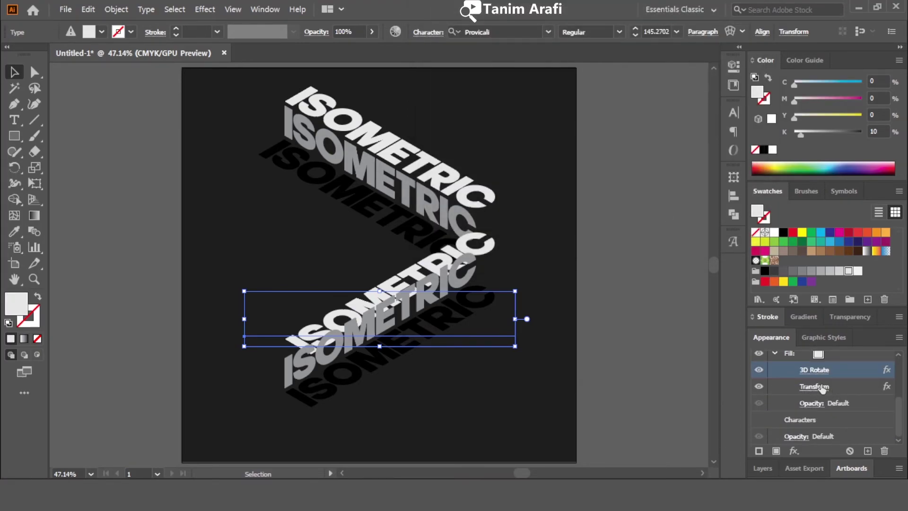
Step: Negate the white fill's Transform Move Horizontal, then move the lower copy up and right
click(814, 386)
key(Tab)
key(Tab)
key(Home)
text(-)
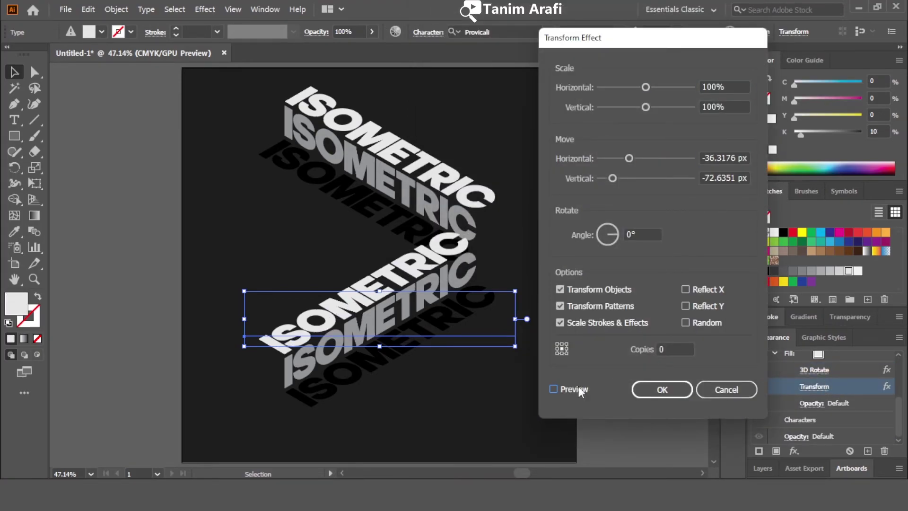
click(662, 389)
drag(396, 319, 433, 304)
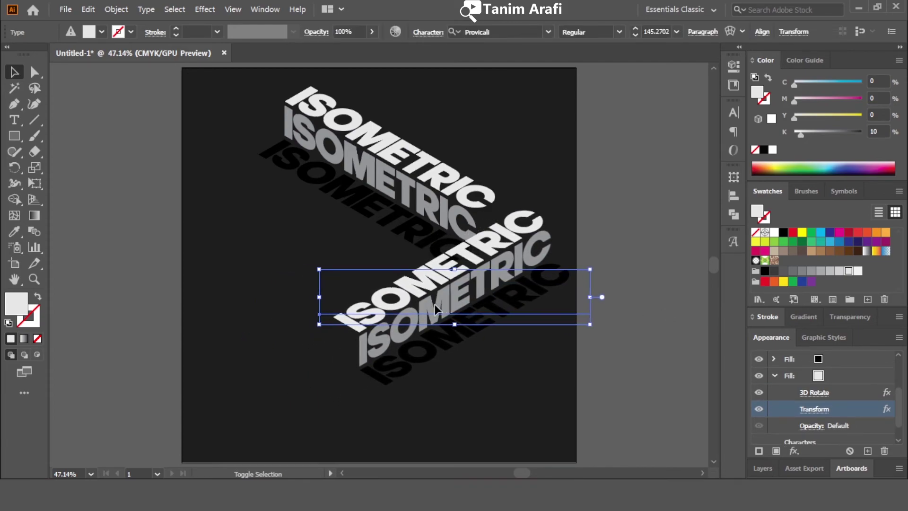
Step: Retype the lower copy as 'TEXT EFFECT' and move both 3D texts down-left together
double_click(434, 305)
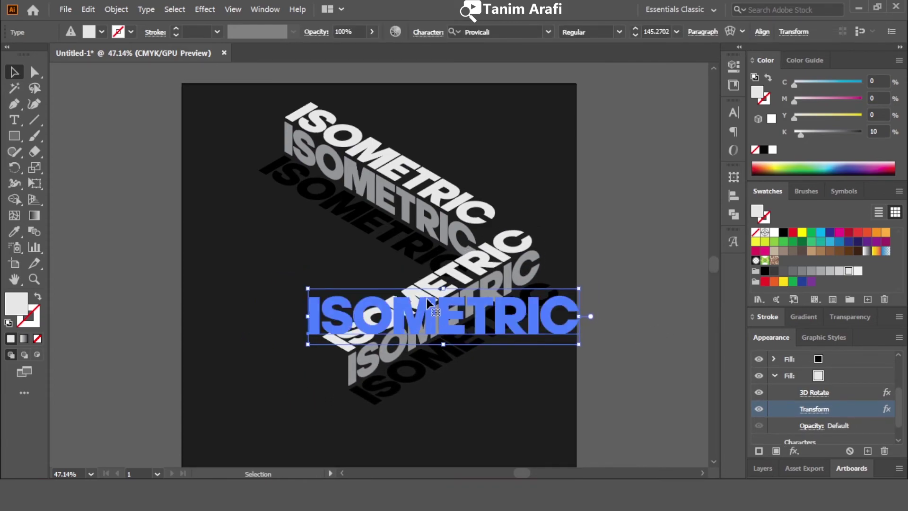
text(TEXT EFFECT)
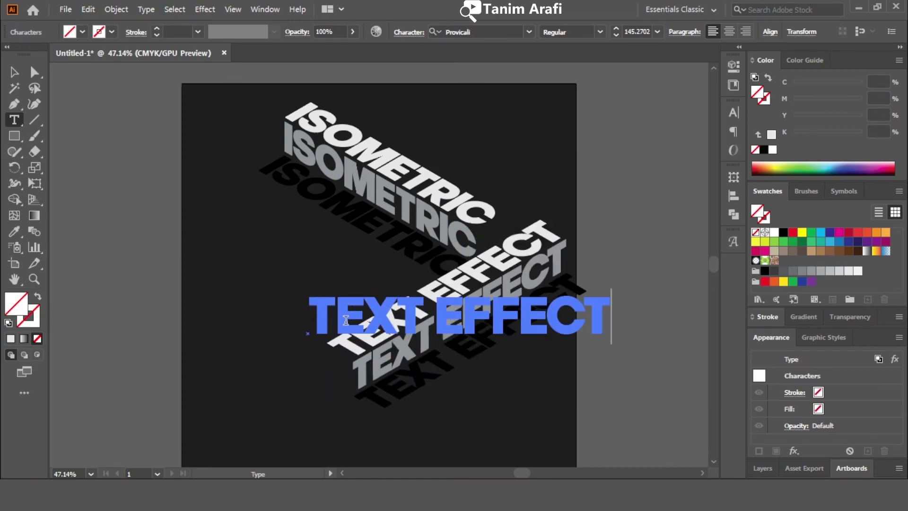
drag(217, 129, 453, 290)
drag(452, 289, 410, 325)
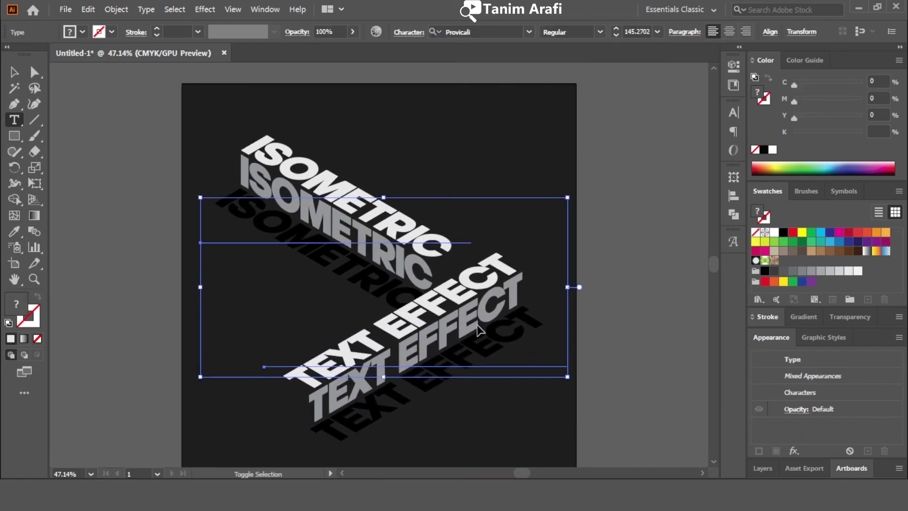
click(625, 188)
Step: Recolor the ISOMETRIC stack's bottom black fill to golden brown using the Color Picker
scroll(382, 337, down, 1)
click(331, 213)
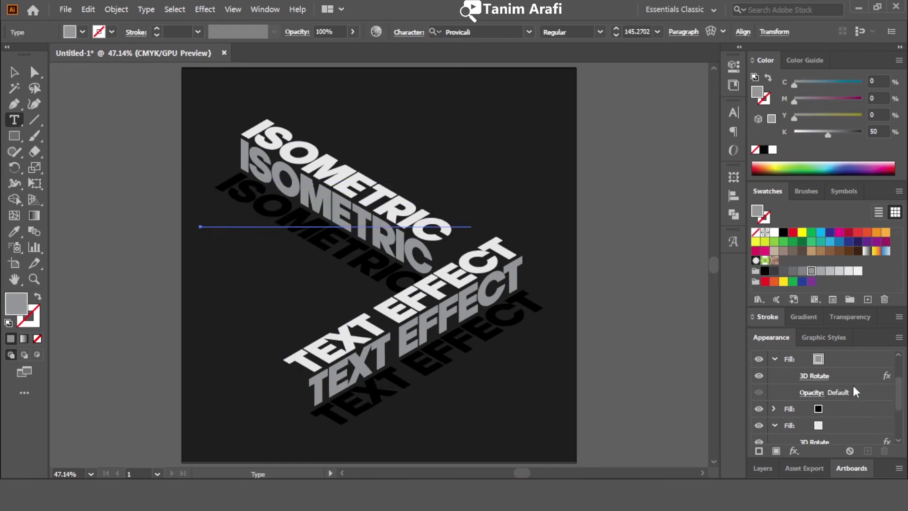
click(827, 407)
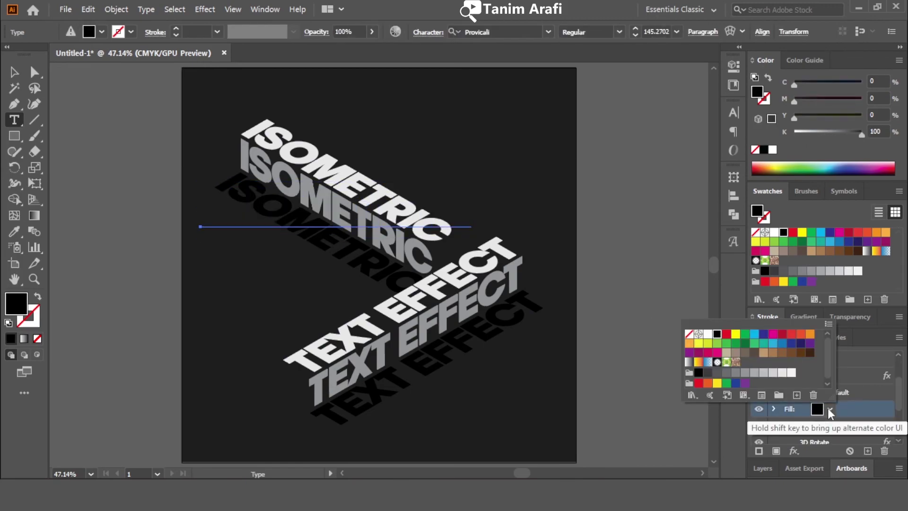
click(735, 333)
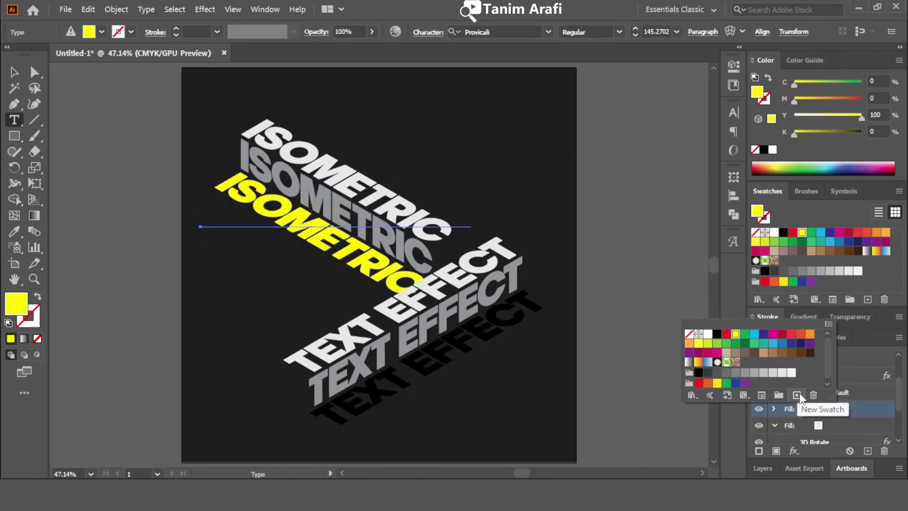
shift+click(817, 407)
click(684, 199)
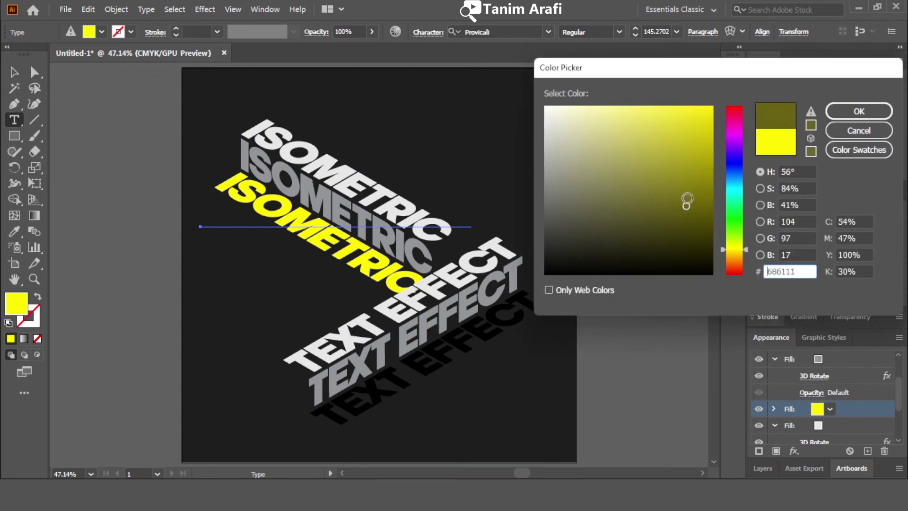
drag(733, 178, 735, 259)
key(Return)
scroll(778, 379, down, 1)
click(827, 373)
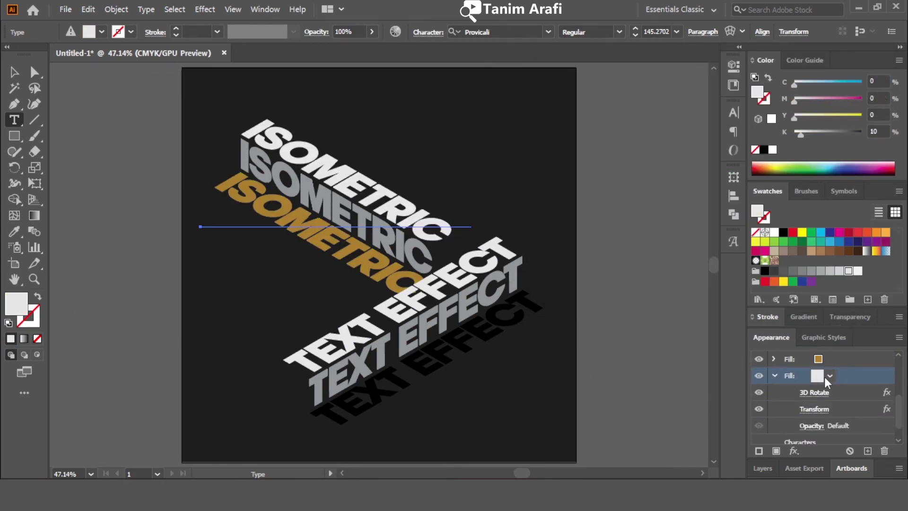